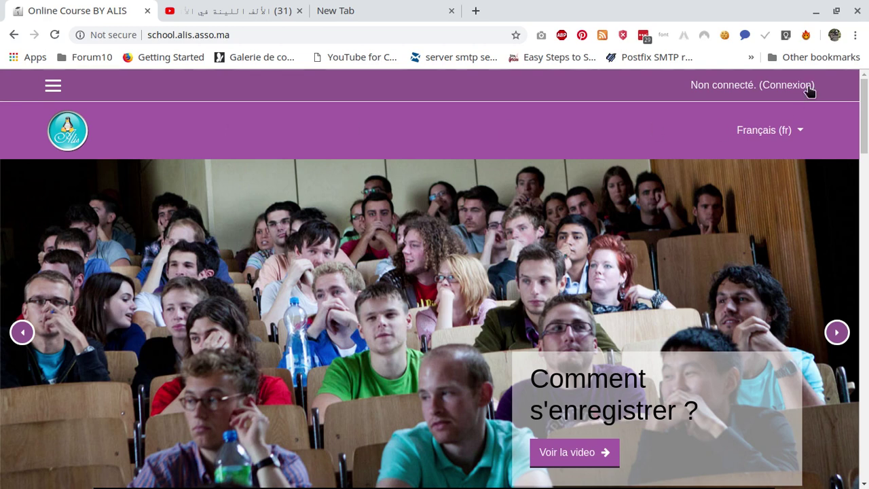
Step: Log in to the school site with the saved account credentials and go to the site home page
{"action": "left_click", "coordinate": [788, 85]}
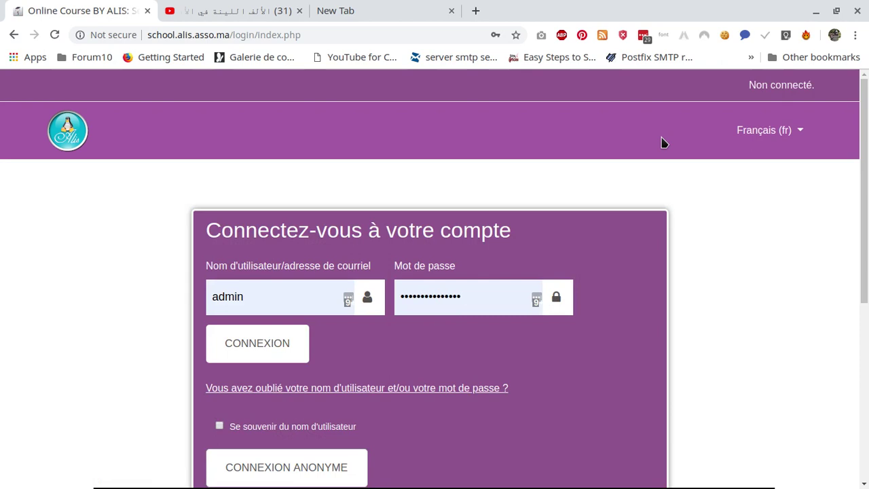
{"action": "left_click", "coordinate": [245, 346]}
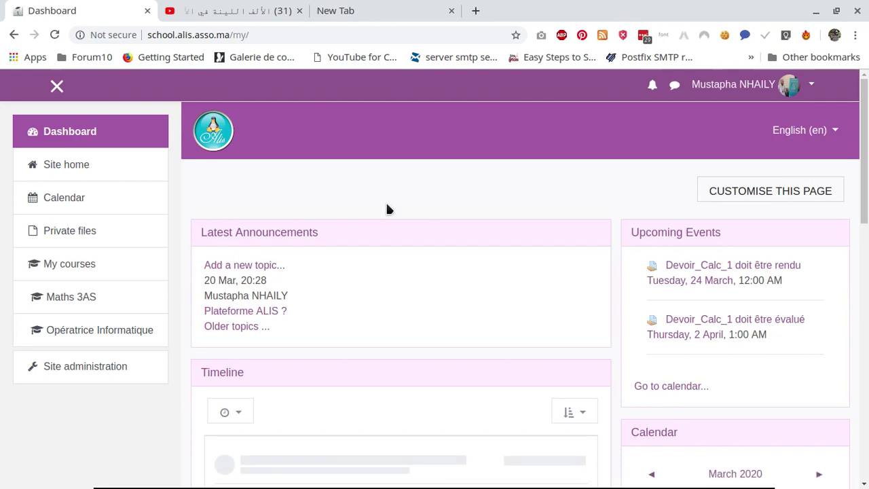
{"action": "left_click", "coordinate": [210, 129]}
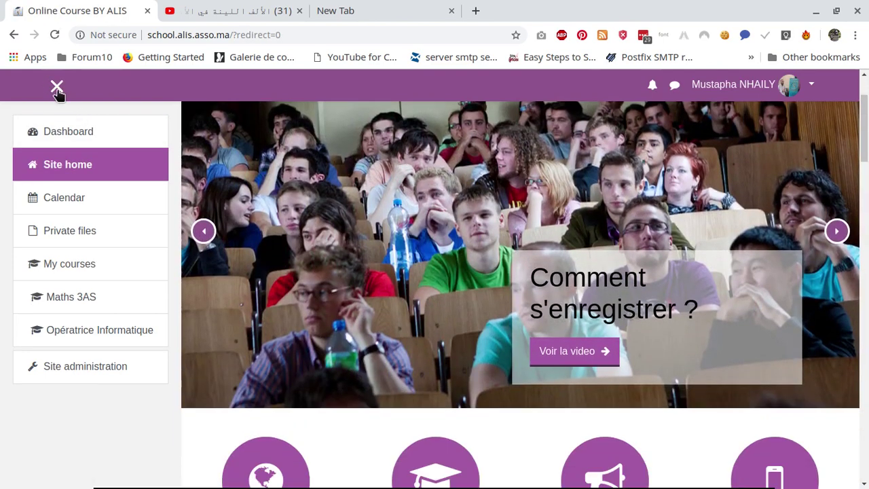
Step: Hide the site navigation and open the Arabic 6AEP course from the available courses
{"action": "left_click", "coordinate": [57, 86]}
{"action": "scroll", "coordinate": [525, 278], "scroll_direction": "down", "scroll_amount": 7}
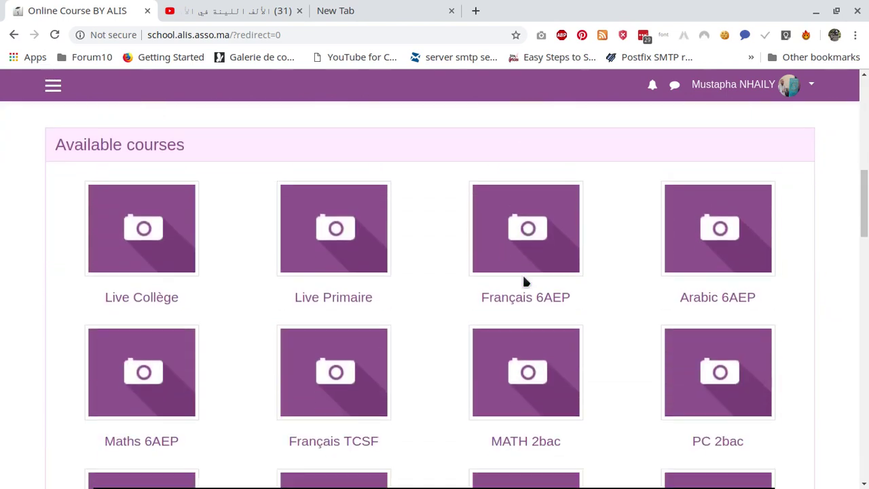
{"action": "left_click", "coordinate": [706, 247]}
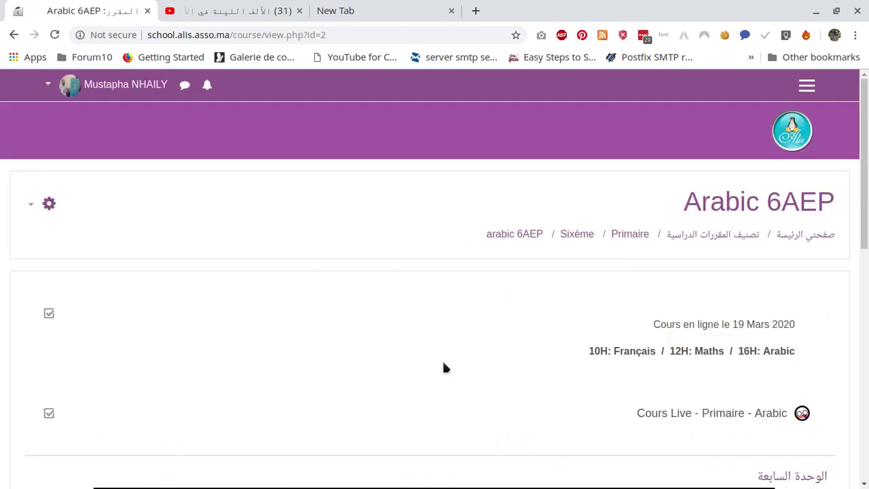
Step: Turn on editing (تشغيل التحرير) for the Arabic 6AEP course
{"action": "scroll", "coordinate": [473, 334], "scroll_direction": "down", "scroll_amount": 4}
{"action": "scroll", "coordinate": [474, 335], "scroll_direction": "up", "scroll_amount": 2}
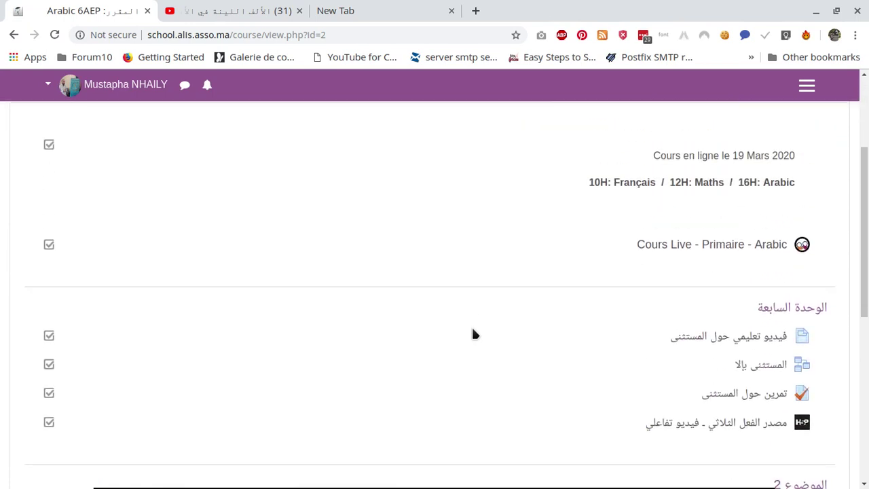
{"action": "scroll", "coordinate": [474, 333], "scroll_direction": "up", "scroll_amount": 2}
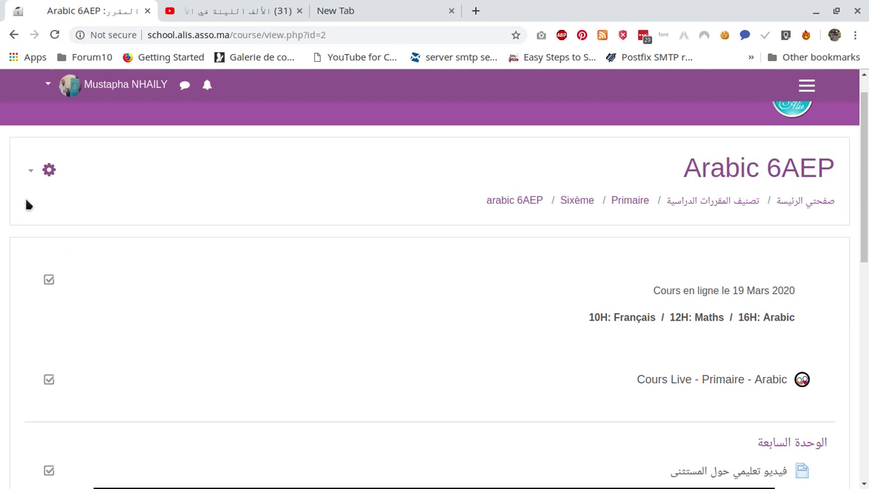
{"action": "scroll", "coordinate": [496, 325], "scroll_direction": "down", "scroll_amount": 1}
{"action": "scroll", "coordinate": [496, 325], "scroll_direction": "up", "scroll_amount": 2}
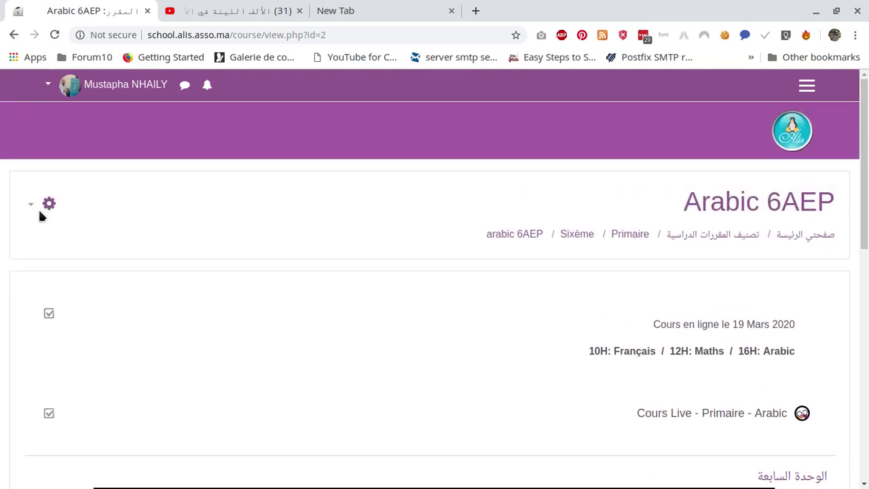
{"action": "left_click", "coordinate": [33, 206]}
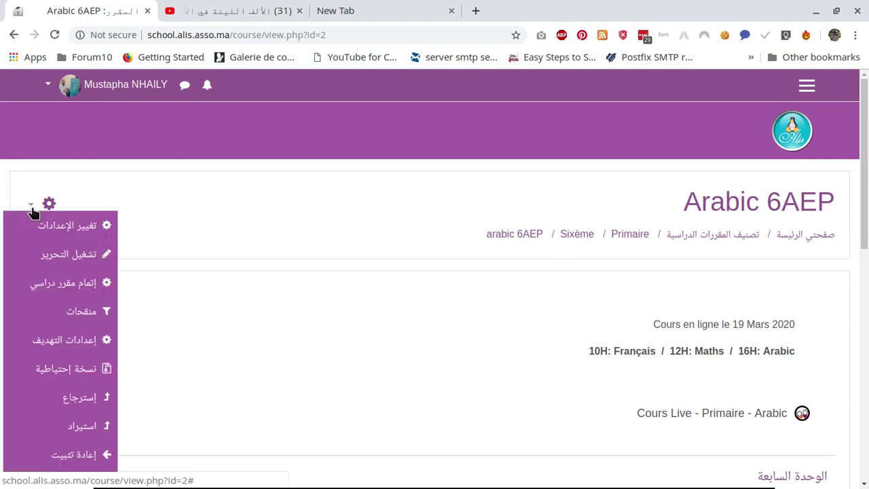
{"action": "left_click", "coordinate": [57, 258]}
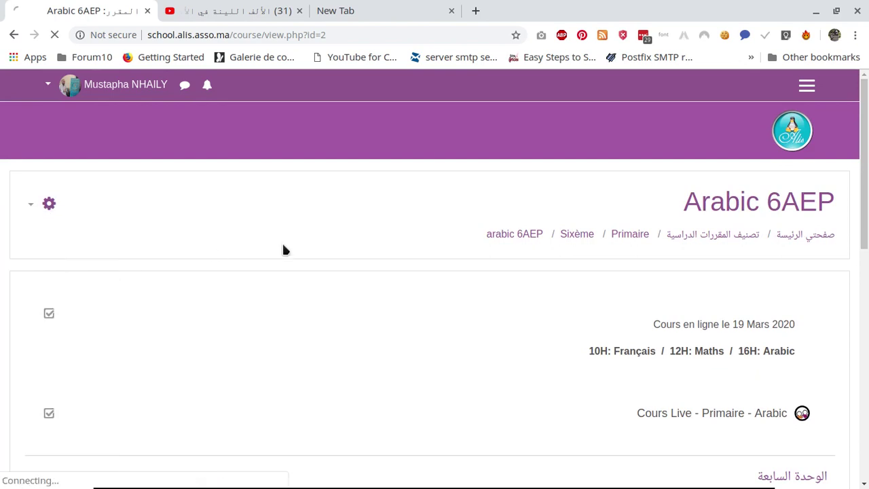
Step: Add a new Interactive Content (H5P) activity to the course section الوحدة السابعة
{"action": "scroll", "coordinate": [303, 249], "scroll_direction": "down", "scroll_amount": 5}
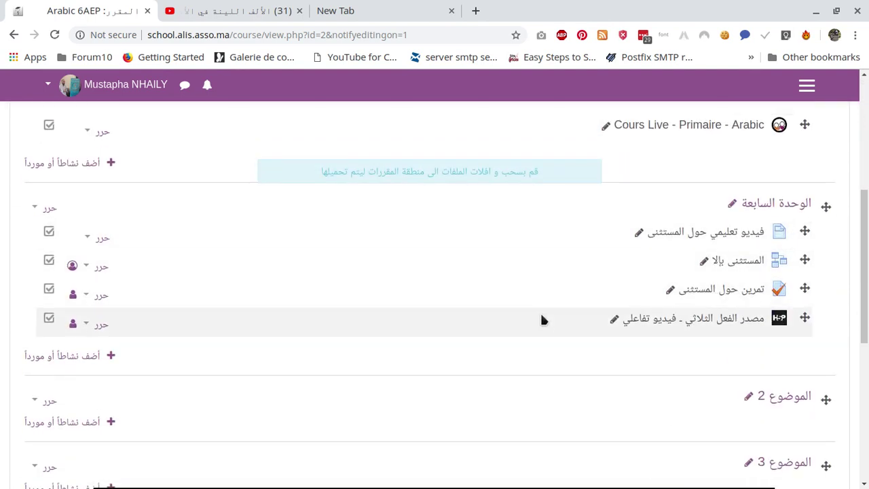
{"action": "scroll", "coordinate": [543, 320], "scroll_direction": "down", "scroll_amount": 1}
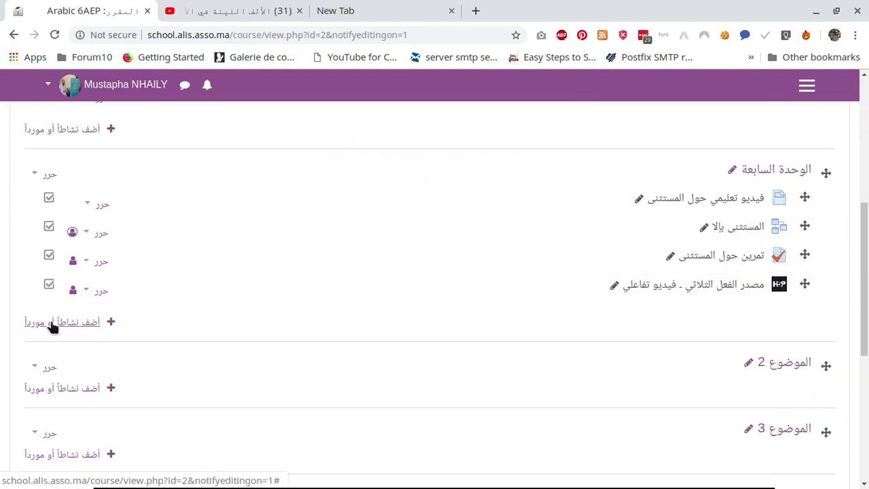
{"action": "left_click", "coordinate": [138, 321]}
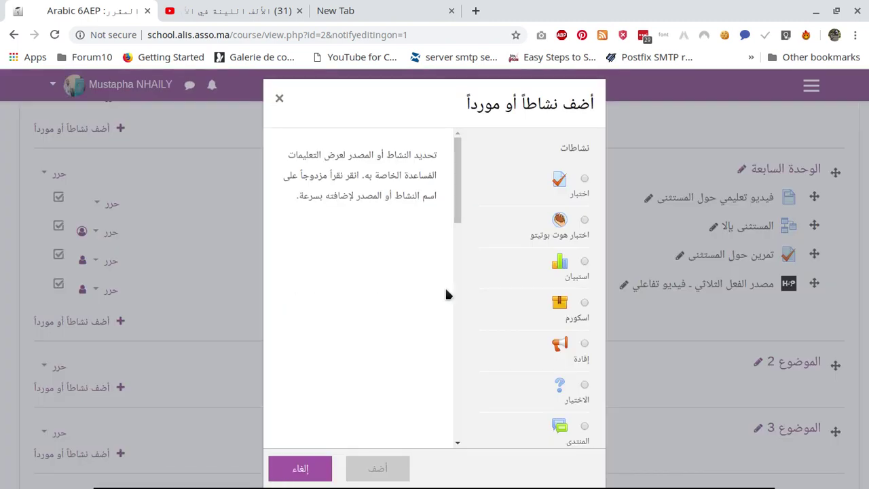
{"action": "scroll", "coordinate": [518, 275], "scroll_direction": "down", "scroll_amount": 6}
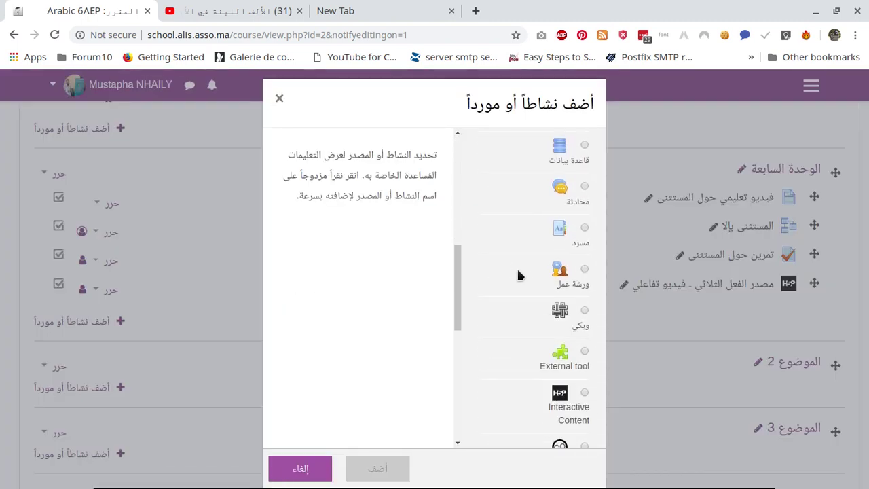
{"action": "scroll", "coordinate": [518, 276], "scroll_direction": "down", "scroll_amount": 2}
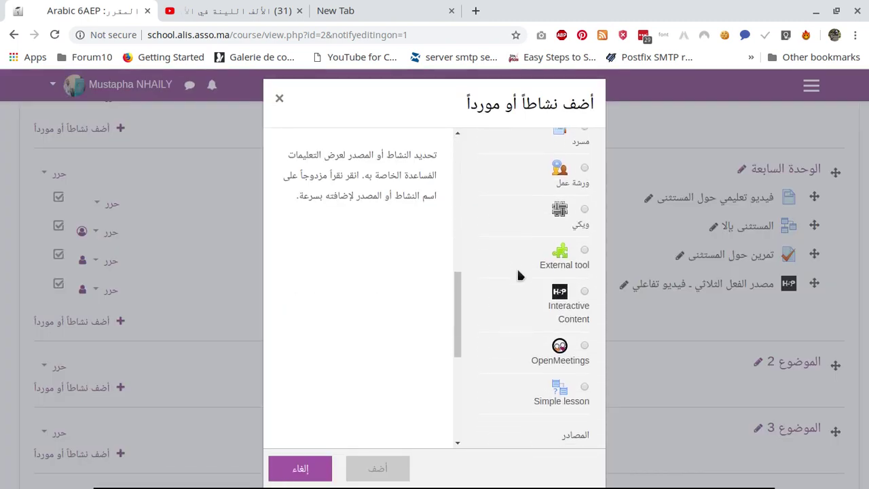
{"action": "left_click", "coordinate": [585, 292]}
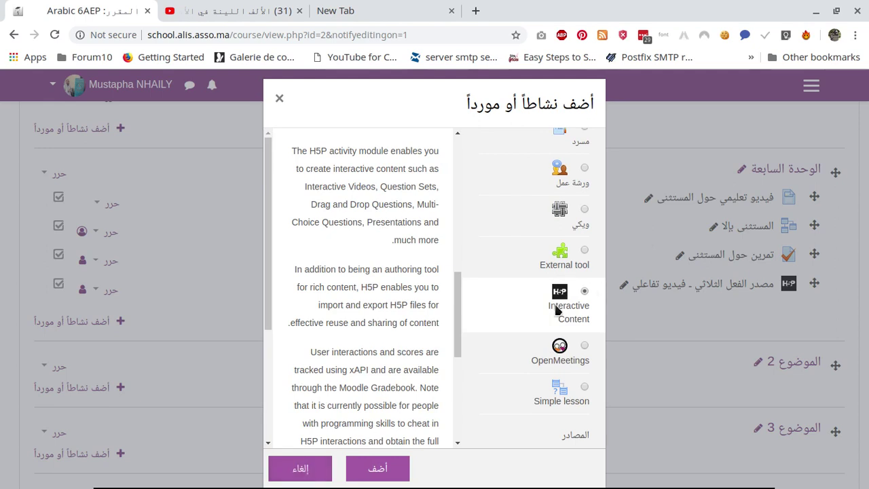
{"action": "left_click", "coordinate": [372, 470]}
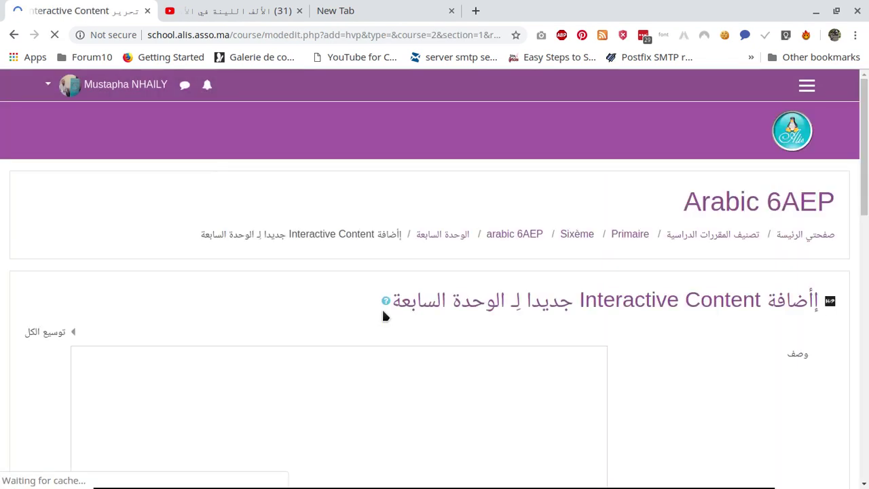
Step: Choose Interactive Video as the activity's H5P content type and expand its editor to full screen
{"action": "scroll", "coordinate": [381, 307], "scroll_direction": "down", "scroll_amount": 2}
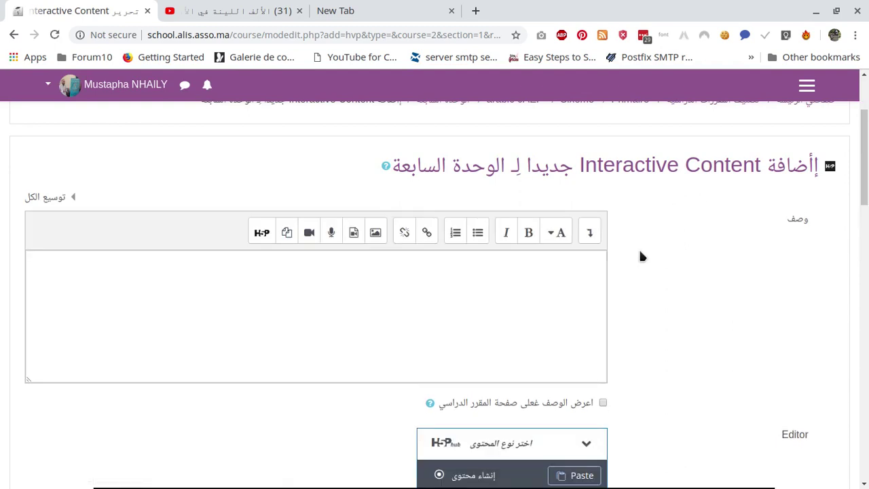
{"action": "scroll", "coordinate": [642, 256], "scroll_direction": "down", "scroll_amount": 3}
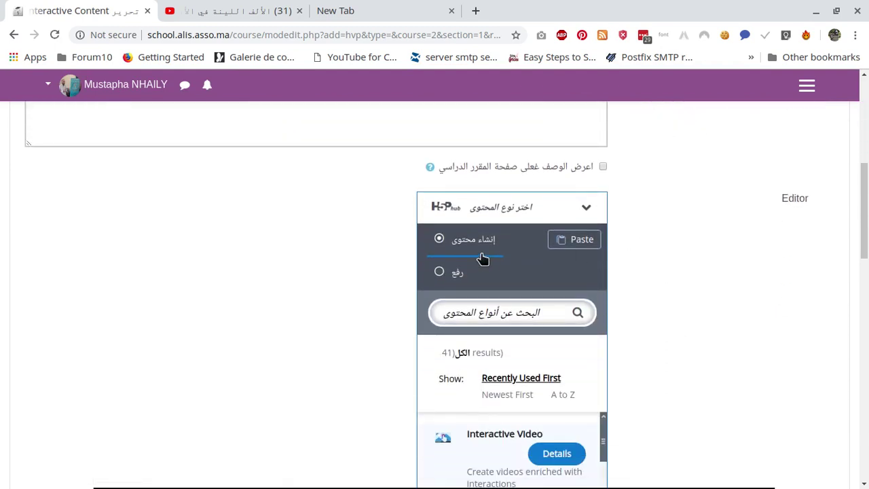
{"action": "scroll", "coordinate": [690, 265], "scroll_direction": "down", "scroll_amount": 1}
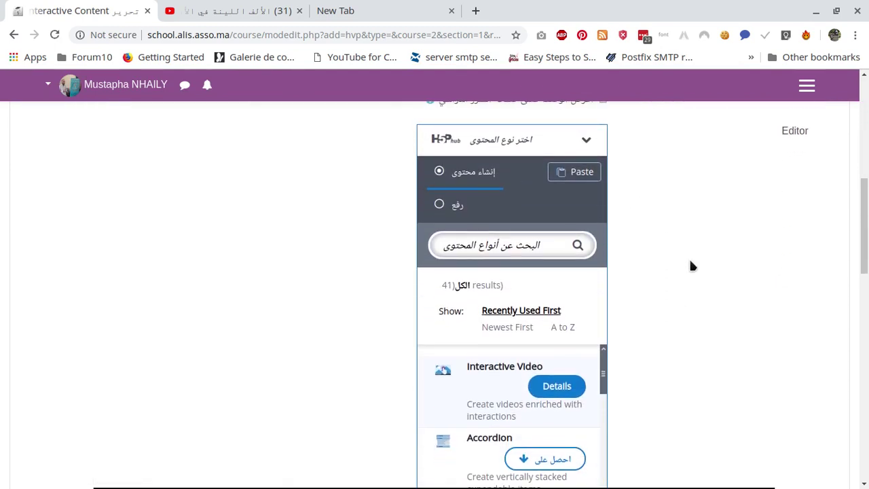
{"action": "scroll", "coordinate": [690, 263], "scroll_direction": "down", "scroll_amount": 1}
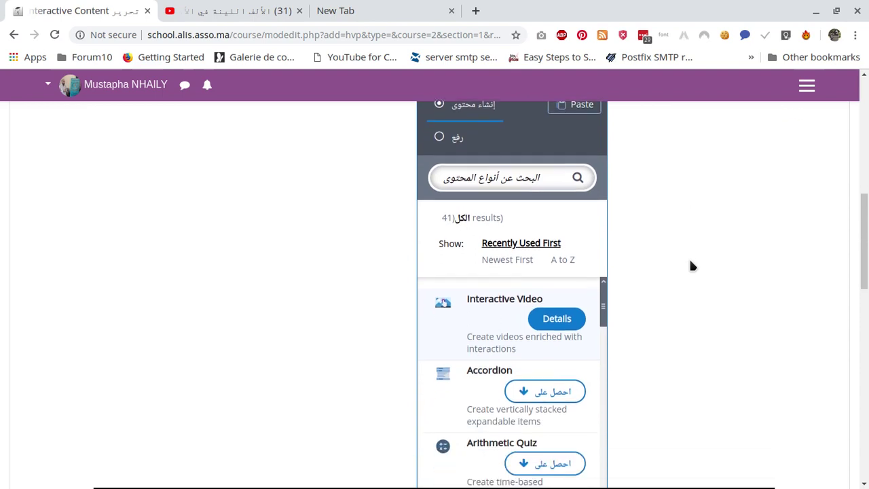
{"action": "scroll", "coordinate": [502, 316], "scroll_direction": "up", "scroll_amount": 1}
{"action": "scroll", "coordinate": [502, 316], "scroll_direction": "down", "scroll_amount": 1}
{"action": "left_click", "coordinate": [504, 318]}
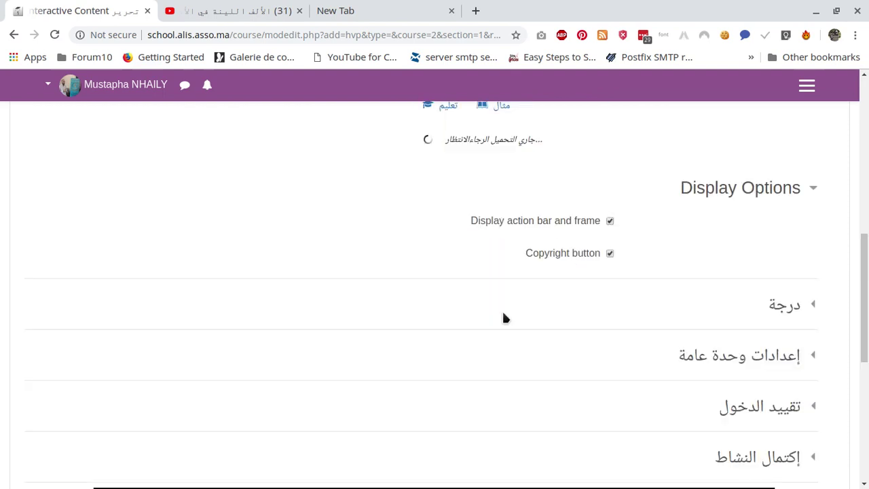
{"action": "scroll", "coordinate": [603, 258], "scroll_direction": "up", "scroll_amount": 2}
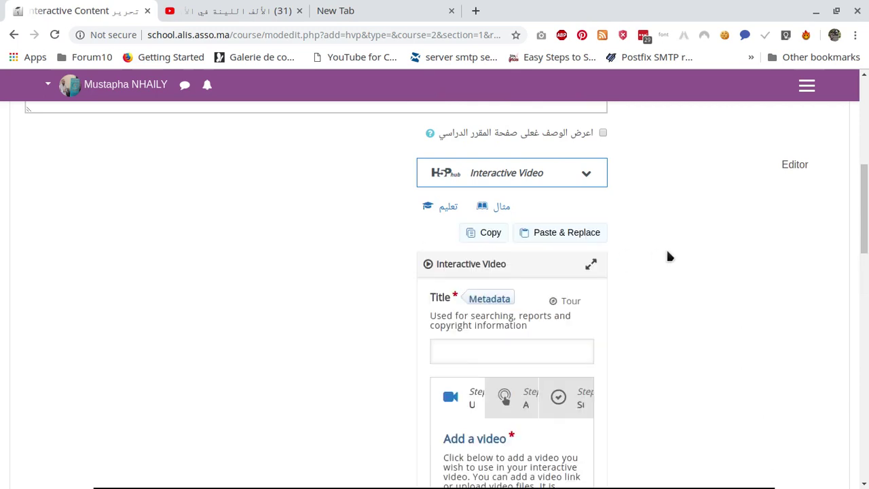
{"action": "left_click", "coordinate": [591, 266]}
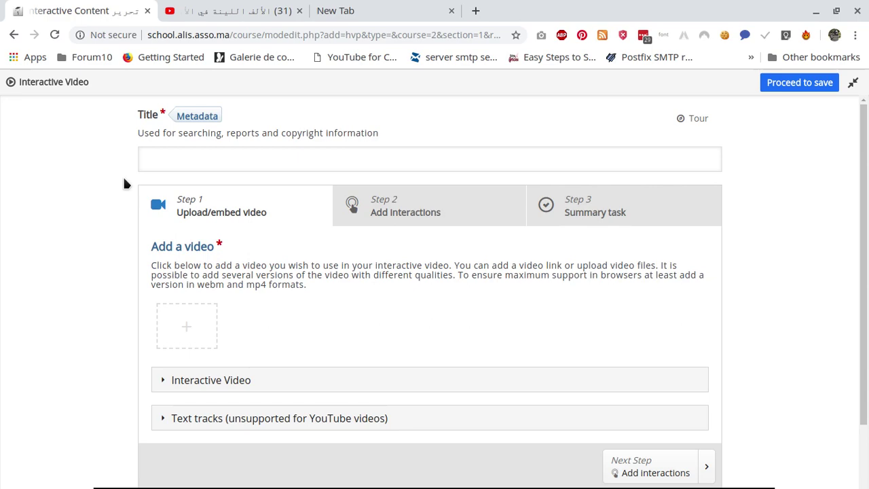
Step: Switch to the open YouTube video about الألف اللينة and copy its share link
{"action": "left_click", "coordinate": [231, 11]}
{"action": "scroll", "coordinate": [437, 337], "scroll_direction": "down", "scroll_amount": 2}
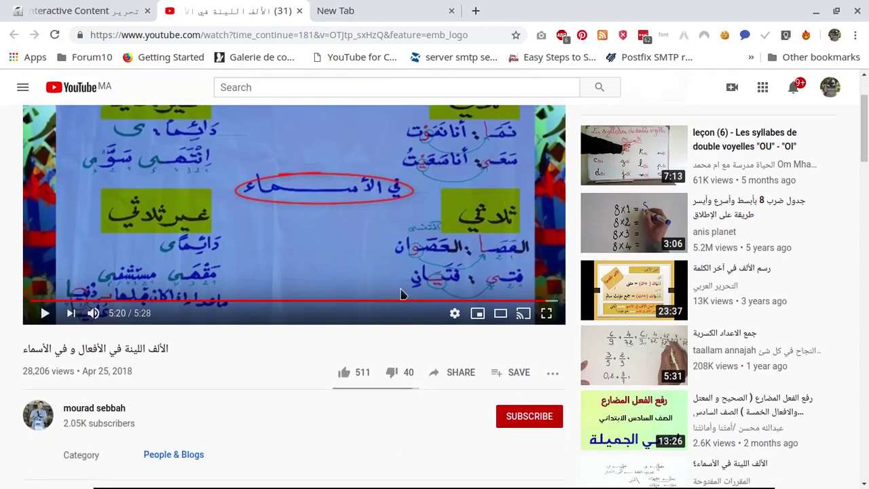
{"action": "left_click", "coordinate": [450, 373]}
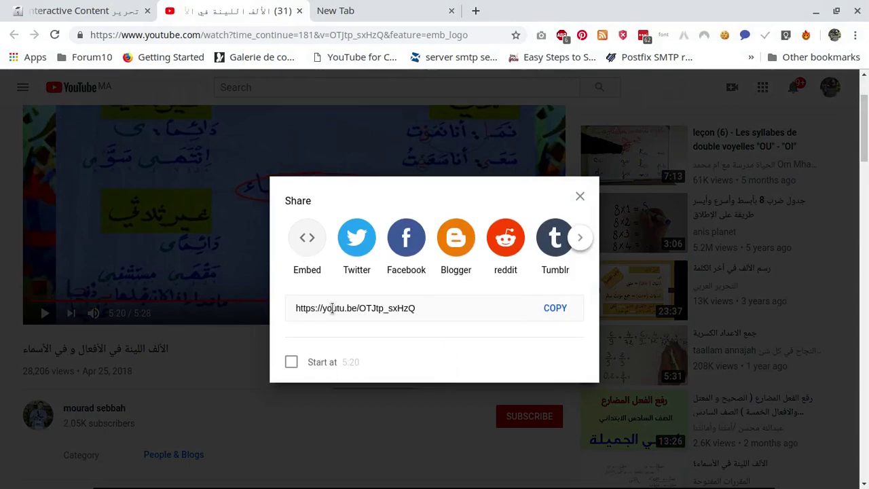
{"action": "left_click", "coordinate": [332, 308]}
{"action": "key", "text": "ctrl+c"}
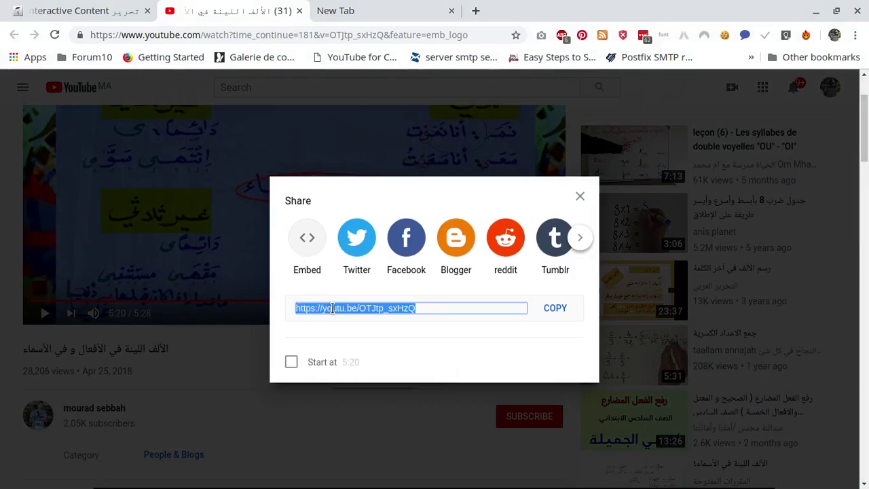
{"action": "left_click", "coordinate": [580, 196]}
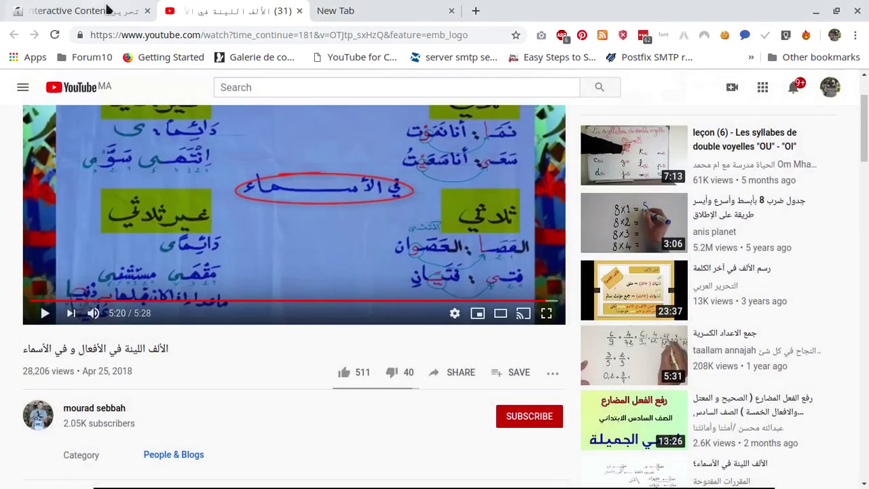
{"action": "left_click", "coordinate": [102, 11]}
{"action": "scroll", "coordinate": [350, 349], "scroll_direction": "down", "scroll_amount": 1}
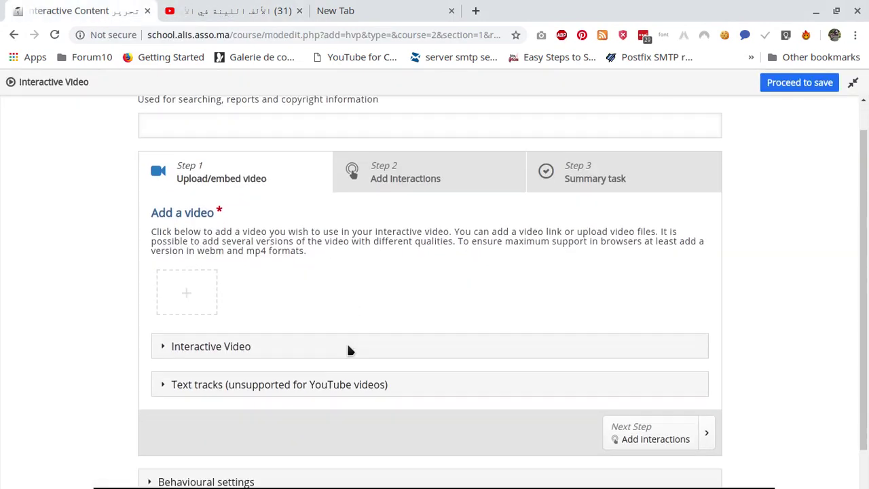
{"action": "left_click", "coordinate": [184, 262]}
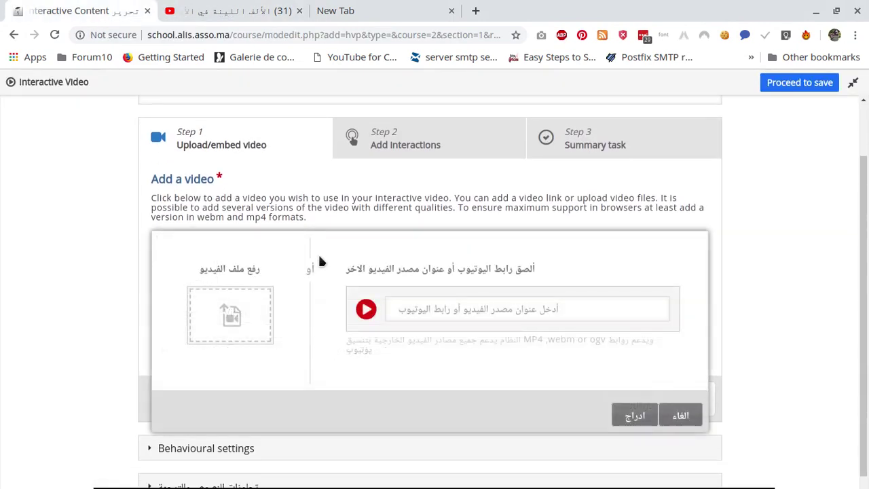
{"action": "left_click", "coordinate": [441, 311]}
{"action": "key", "text": "ctrl+v"}
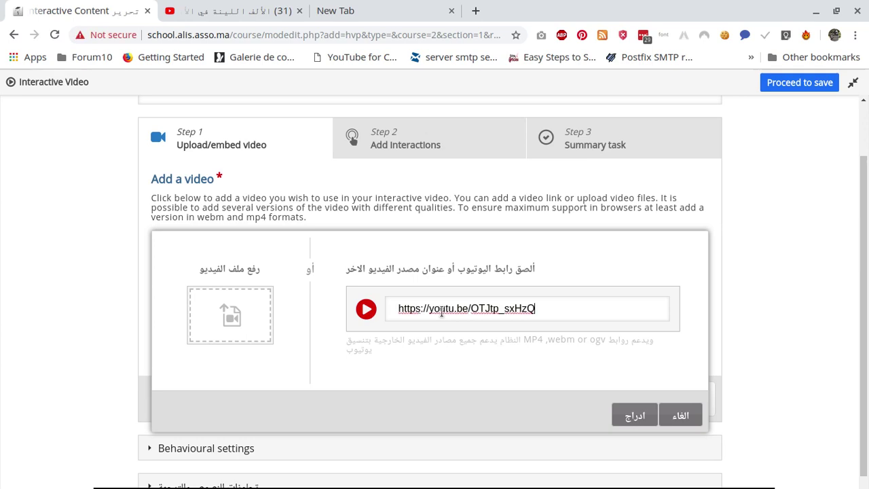
{"action": "left_click", "coordinate": [642, 417]}
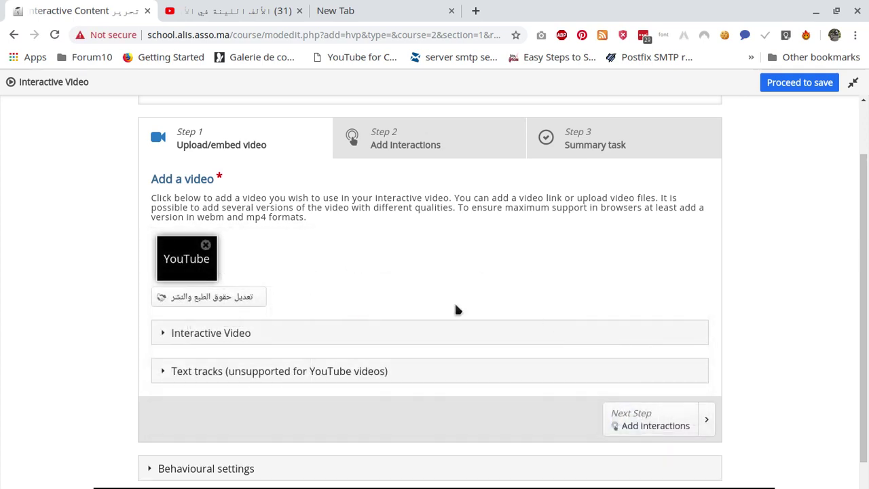
Step: Title the interactive video الألف اللينة
{"action": "scroll", "coordinate": [457, 310], "scroll_direction": "up", "scroll_amount": 1}
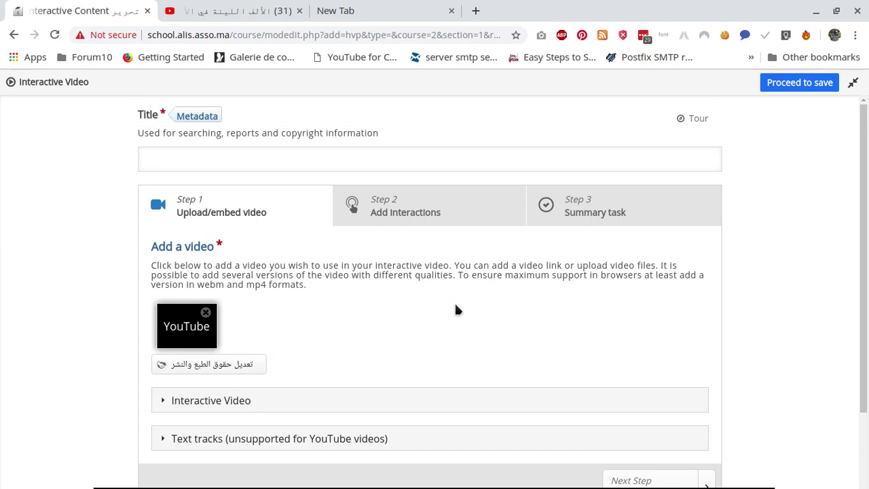
{"action": "left_click", "coordinate": [287, 158]}
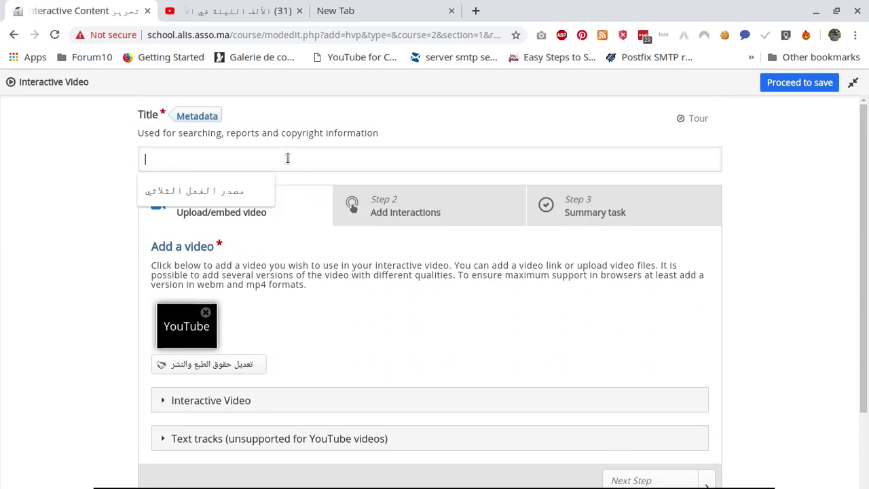
{"action": "type", "text": "ال"}
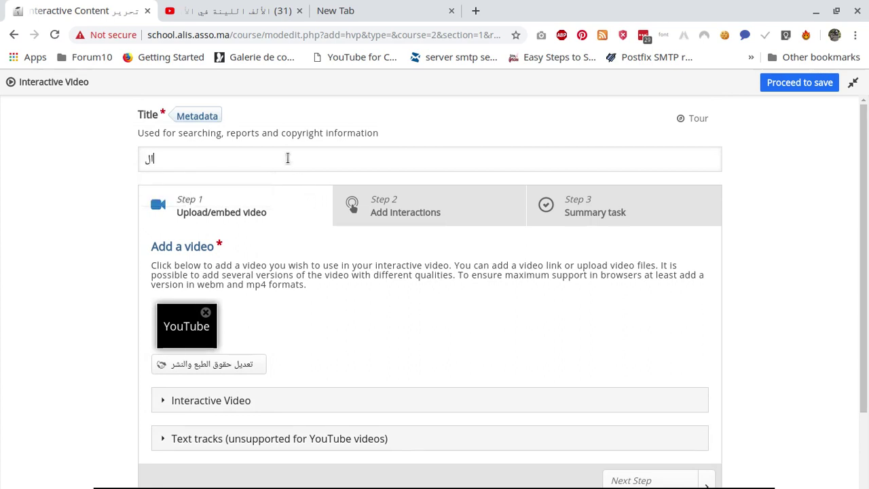
{"action": "type", "text": "ألف اللينة"}
Step: Enable Auto-play video in the interactive video's behavioural settings
{"action": "scroll", "coordinate": [3, 231], "scroll_direction": "down", "scroll_amount": 3}
{"action": "scroll", "coordinate": [4, 231], "scroll_direction": "down", "scroll_amount": 1}
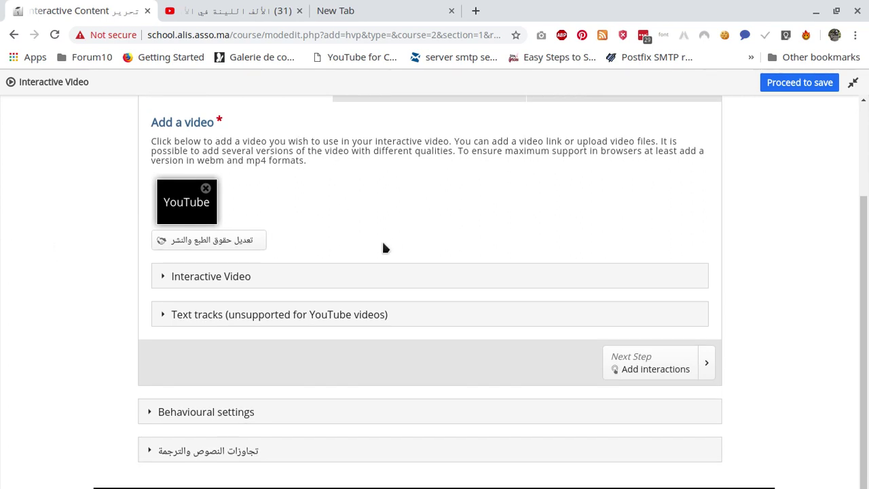
{"action": "left_click", "coordinate": [150, 412]}
{"action": "scroll", "coordinate": [112, 360], "scroll_direction": "down", "scroll_amount": 4}
{"action": "scroll", "coordinate": [114, 362], "scroll_direction": "down", "scroll_amount": 5}
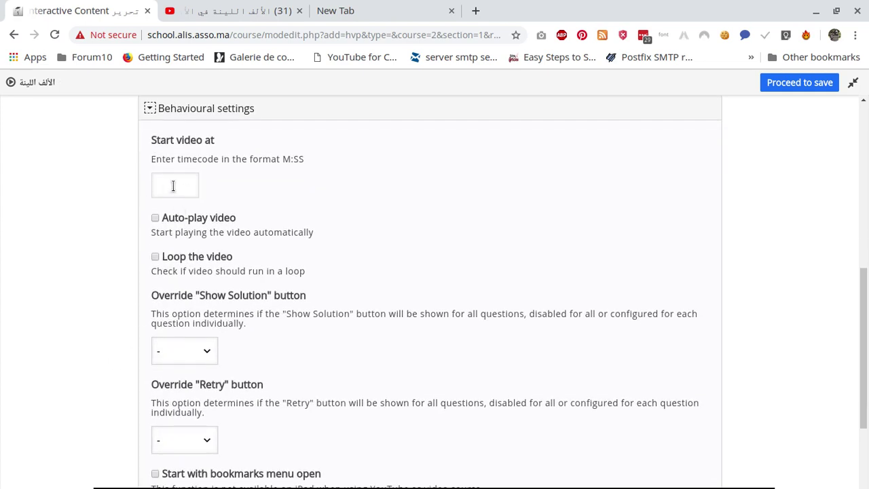
{"action": "left_click", "coordinate": [155, 218]}
{"action": "scroll", "coordinate": [94, 226], "scroll_direction": "down", "scroll_amount": 3}
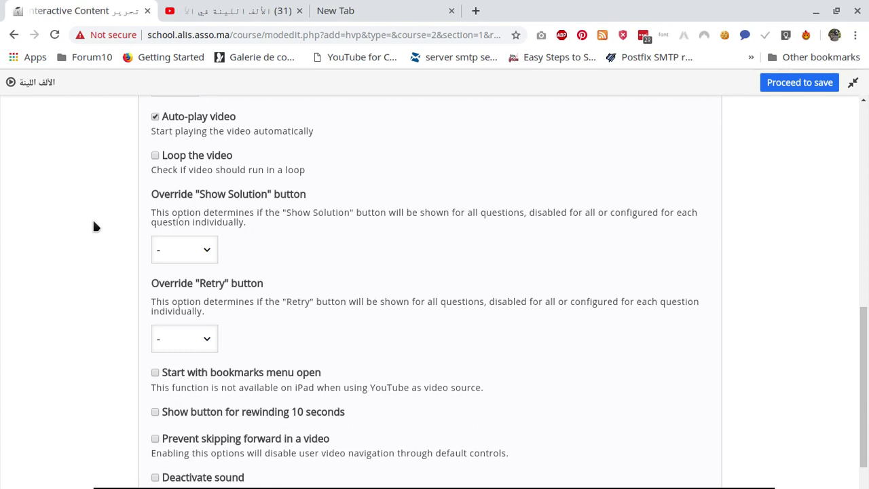
{"action": "scroll", "coordinate": [94, 226], "scroll_direction": "down", "scroll_amount": 3}
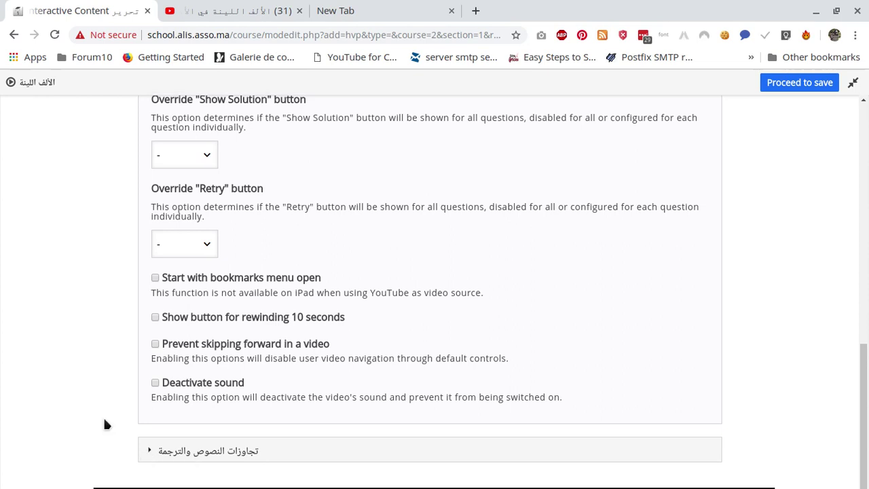
Step: Go to the Add interactions step, play the embedded video and pause it at 0:03
{"action": "scroll", "coordinate": [78, 380], "scroll_direction": "up", "scroll_amount": 5}
{"action": "scroll", "coordinate": [77, 383], "scroll_direction": "up", "scroll_amount": 4}
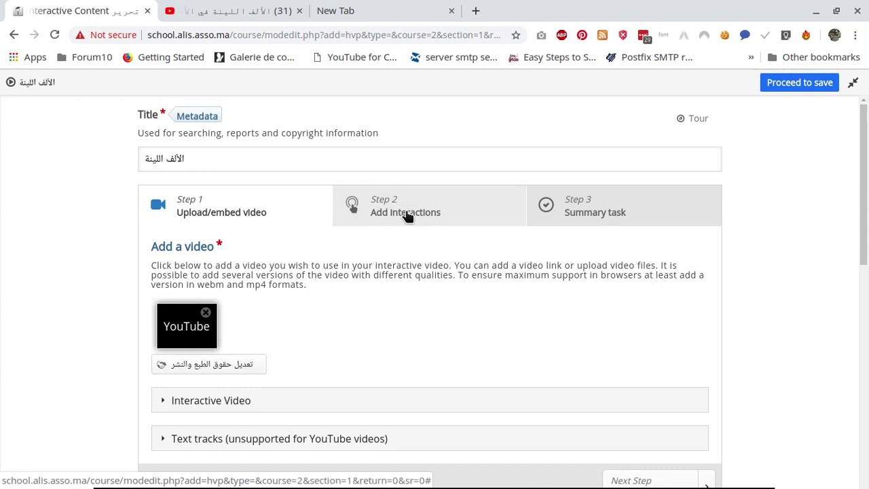
{"action": "left_click", "coordinate": [406, 212]}
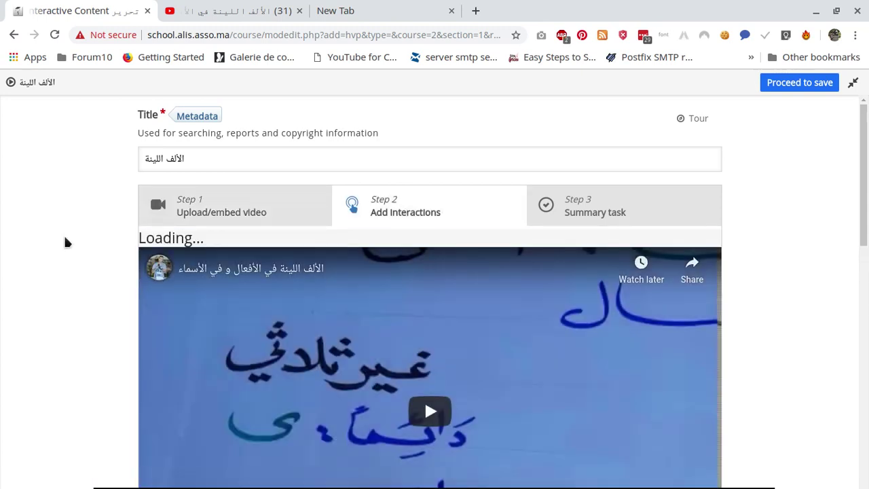
{"action": "scroll", "coordinate": [65, 239], "scroll_direction": "down", "scroll_amount": 5}
{"action": "scroll", "coordinate": [65, 242], "scroll_direction": "up", "scroll_amount": 1}
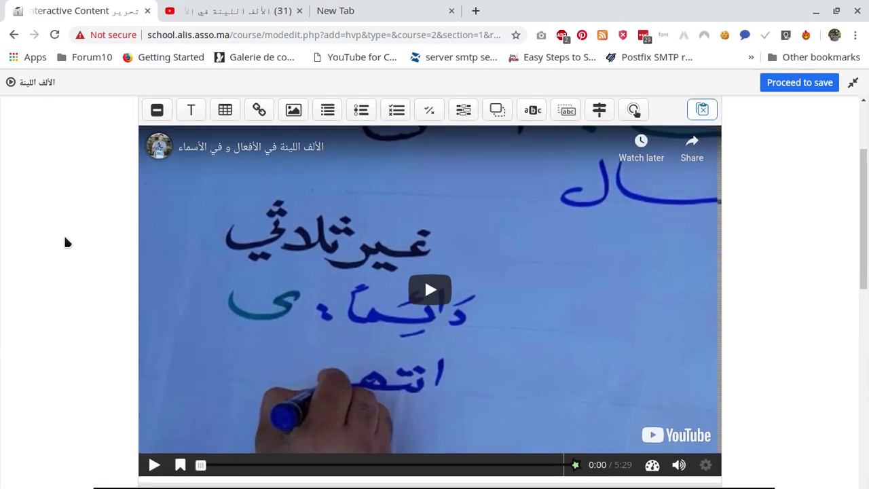
{"action": "scroll", "coordinate": [66, 242], "scroll_direction": "down", "scroll_amount": 1}
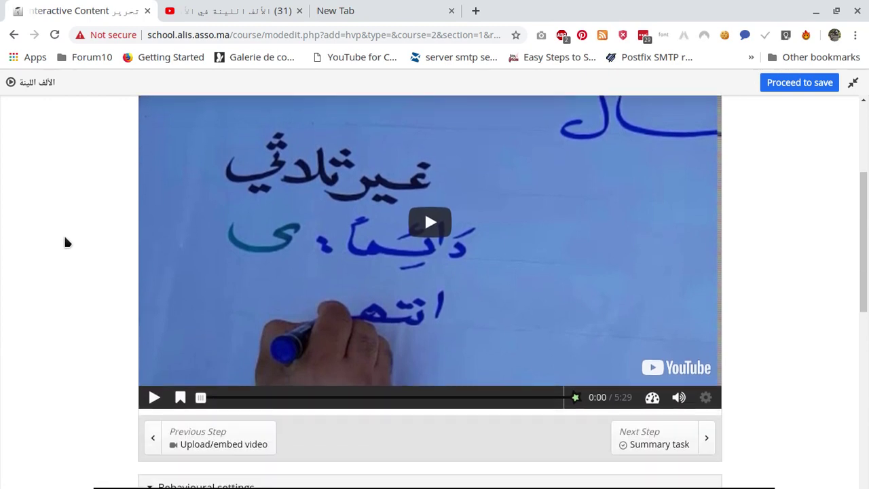
{"action": "scroll", "coordinate": [64, 241], "scroll_direction": "up", "scroll_amount": 2}
{"action": "scroll", "coordinate": [435, 248], "scroll_direction": "down", "scroll_amount": 1}
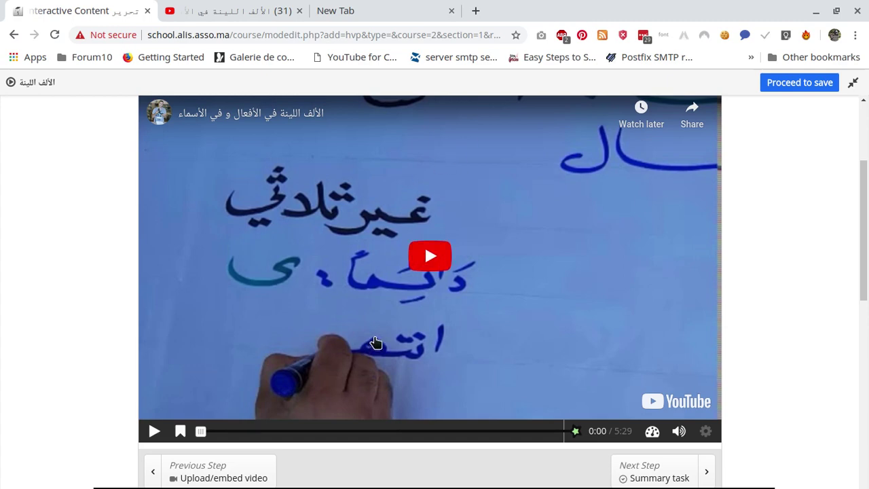
{"action": "left_click", "coordinate": [425, 259]}
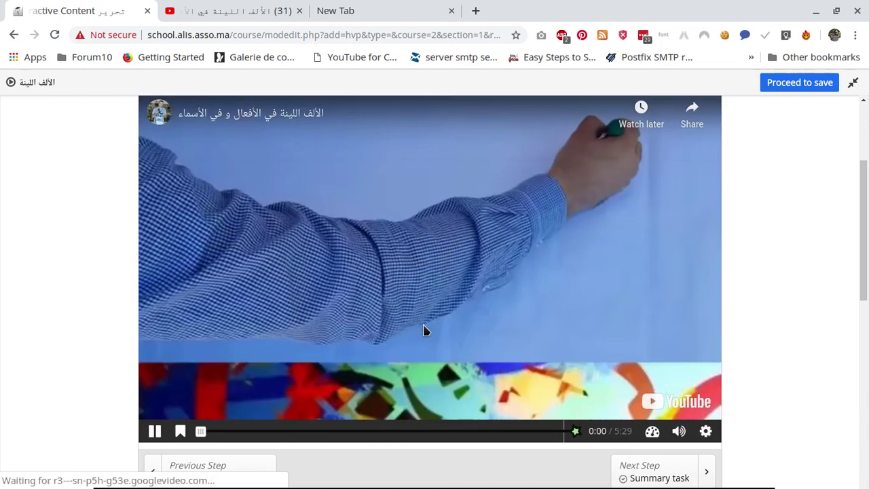
{"action": "left_click", "coordinate": [155, 431]}
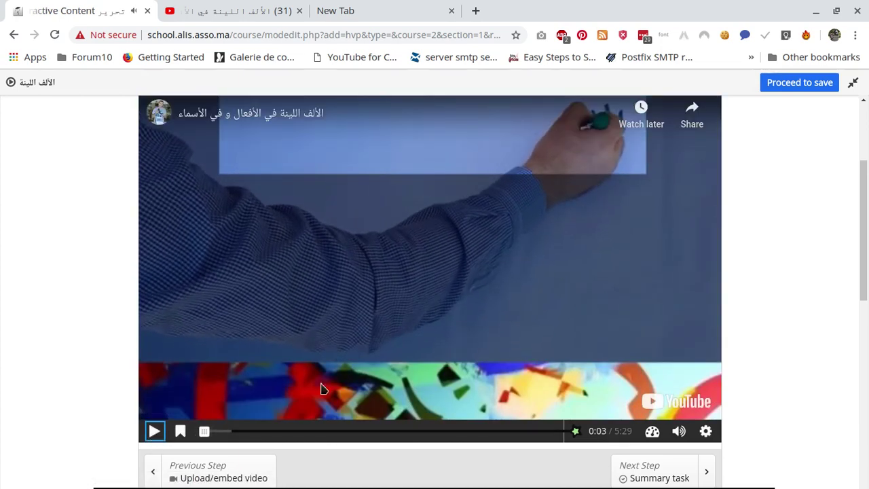
Step: Add a True/False Question interaction at the paused point of the video
{"action": "scroll", "coordinate": [323, 389], "scroll_direction": "up", "scroll_amount": 2}
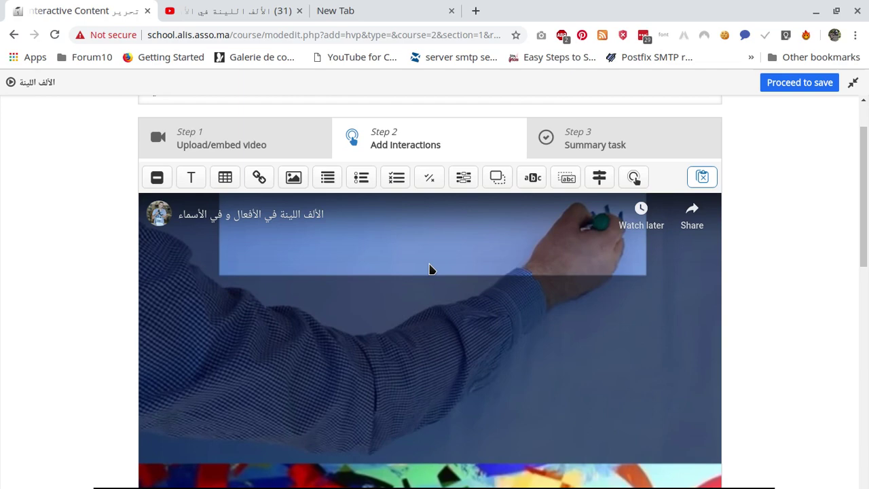
{"action": "scroll", "coordinate": [430, 270], "scroll_direction": "down", "scroll_amount": 3}
{"action": "scroll", "coordinate": [429, 270], "scroll_direction": "up", "scroll_amount": 1}
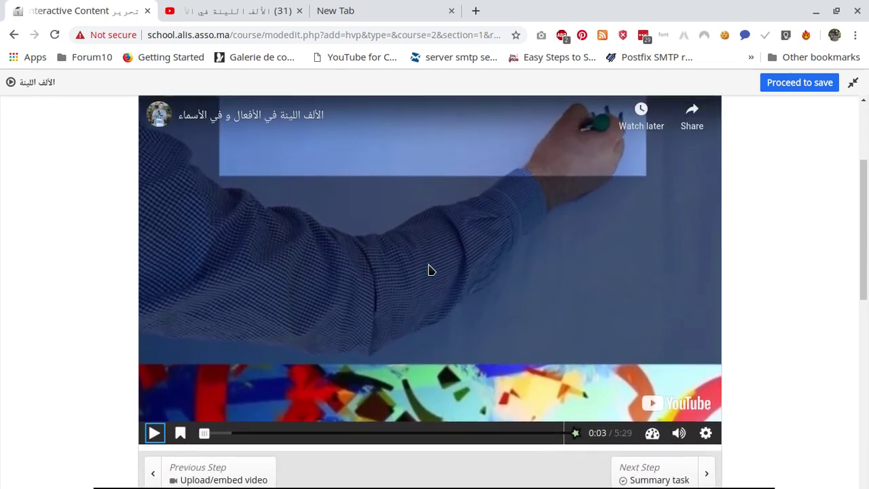
{"action": "scroll", "coordinate": [430, 270], "scroll_direction": "up", "scroll_amount": 1}
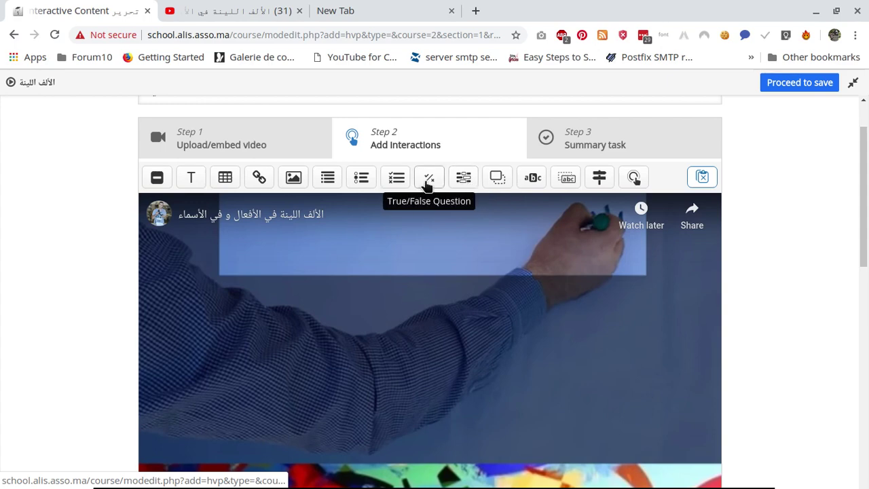
{"action": "left_click", "coordinate": [428, 179]}
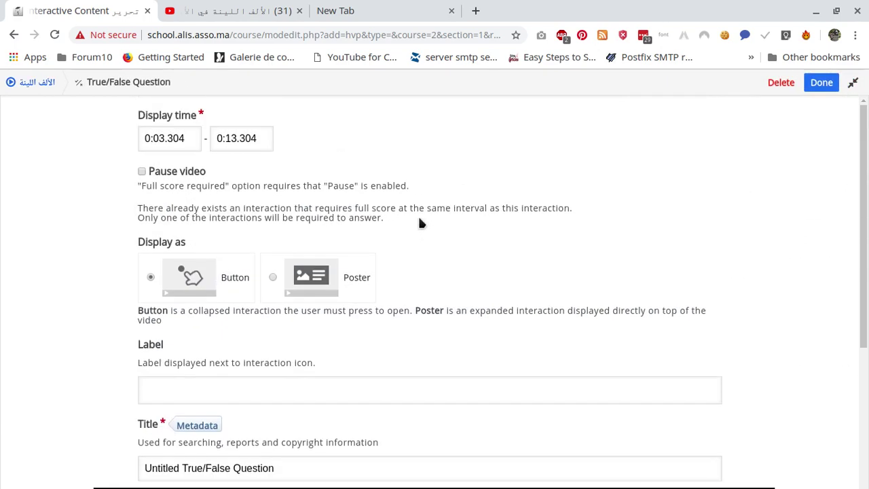
Step: Set the question's display time to 0:3.304 - 0:3.304, with the video paused and the question displayed as a poster
{"action": "left_click", "coordinate": [164, 138]}
{"action": "key", "text": "BackSpace"}
{"action": "key", "text": "BackSpace"}
{"action": "type", "text": "1"}
{"action": "key", "text": "BackSpace"}
{"action": "type", "text": "3"}
{"action": "left_click", "coordinate": [141, 173]}
{"action": "key", "text": "BackSpace"}
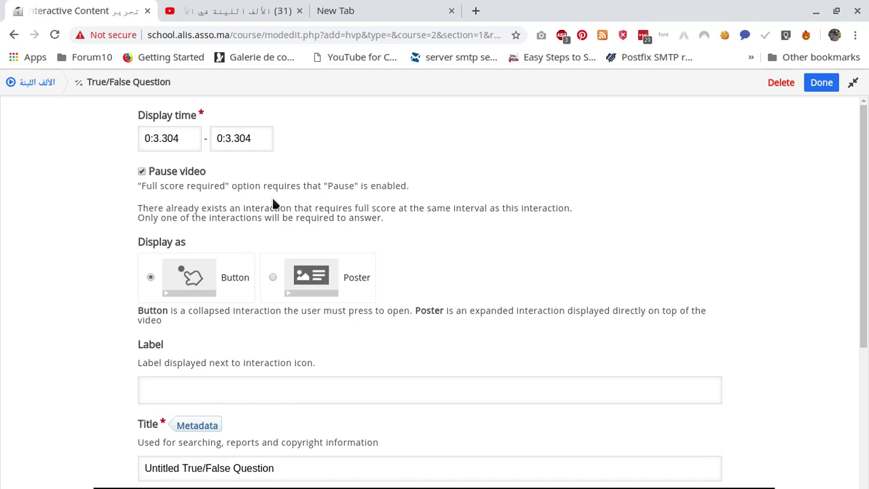
{"action": "left_click", "coordinate": [272, 278]}
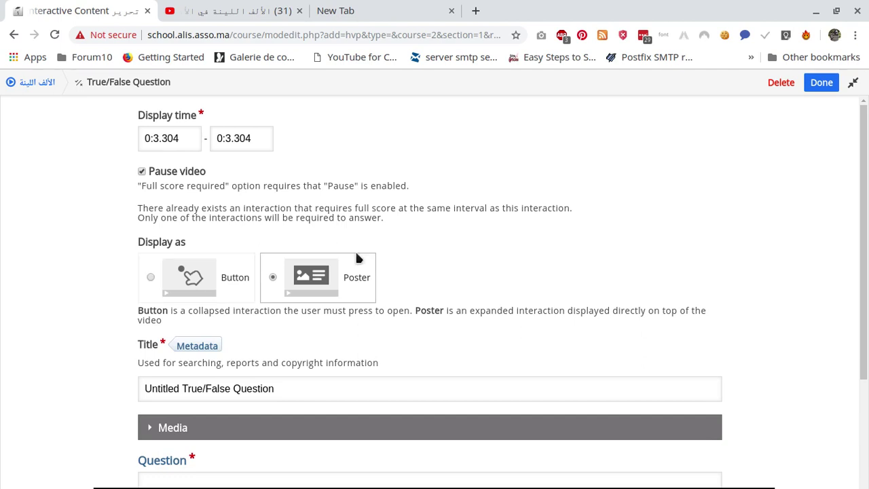
Step: Enter الفعل الثلاثي : وعى كتابته صحيحة as the question text
{"action": "scroll", "coordinate": [65, 190], "scroll_direction": "down", "scroll_amount": 1}
{"action": "scroll", "coordinate": [66, 198], "scroll_direction": "down", "scroll_amount": 3}
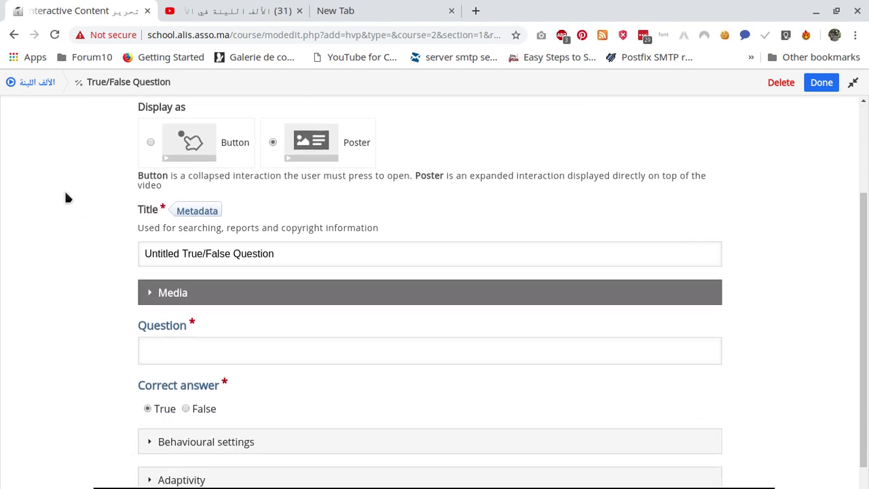
{"action": "left_click", "coordinate": [208, 290]}
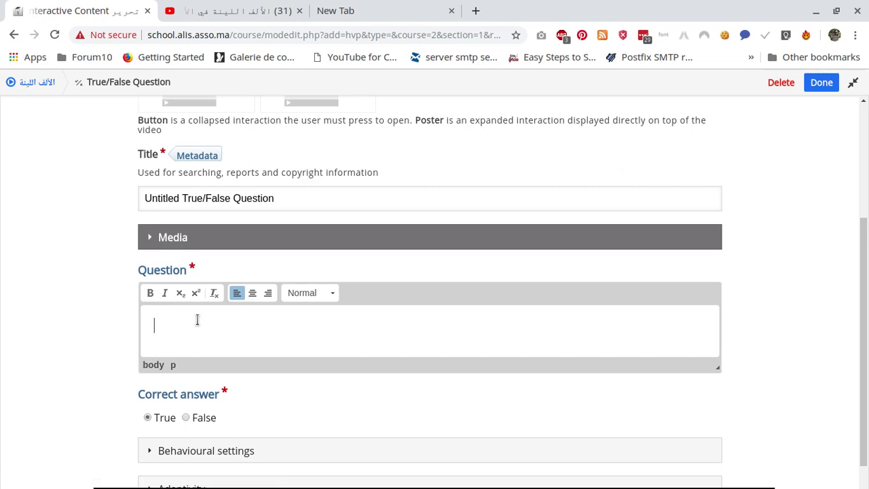
{"action": "type", "text": "مص"}
{"action": "key", "text": "BackSpace"}
{"action": "key", "text": "BackSpace"}
{"action": "type", "text": "الفعل الثلاثي"}
{"action": "type", "text": ": وعى"}
{"action": "type", "text": "كتابته صحيحة"}
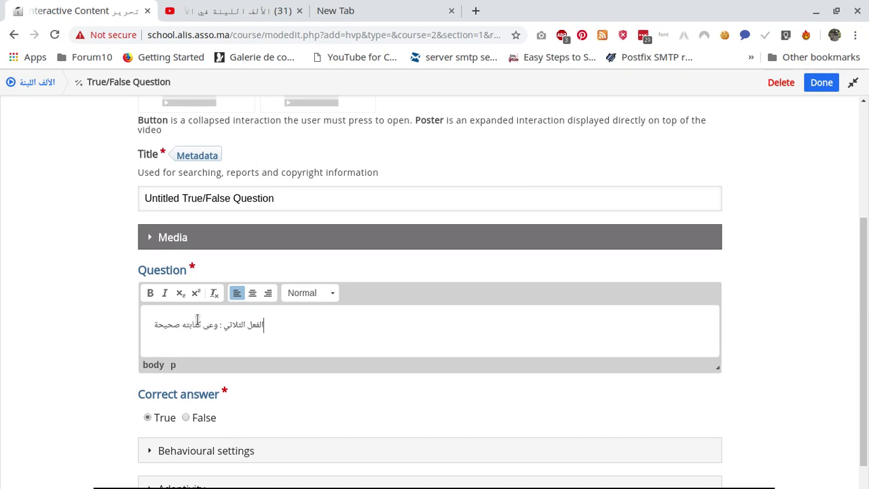
Step: Format the whole question text as centred, bold Titre 3
{"action": "triple_click", "coordinate": [197, 320]}
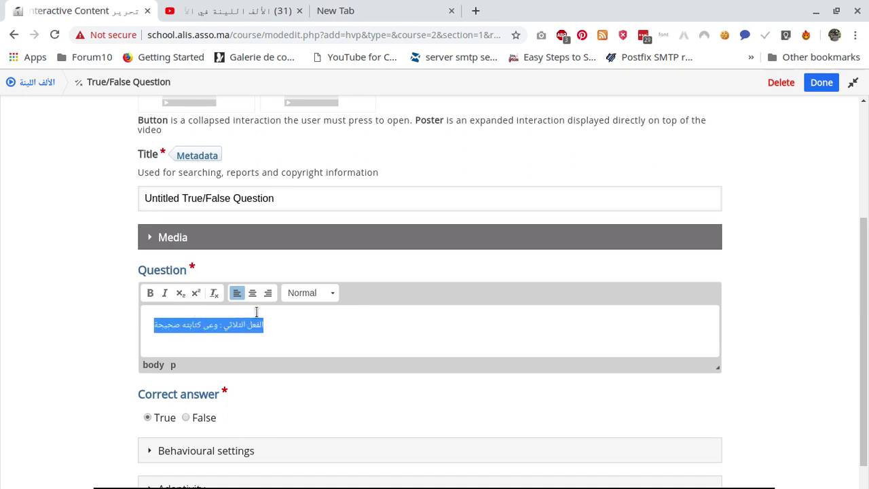
{"action": "left_click", "coordinate": [252, 293]}
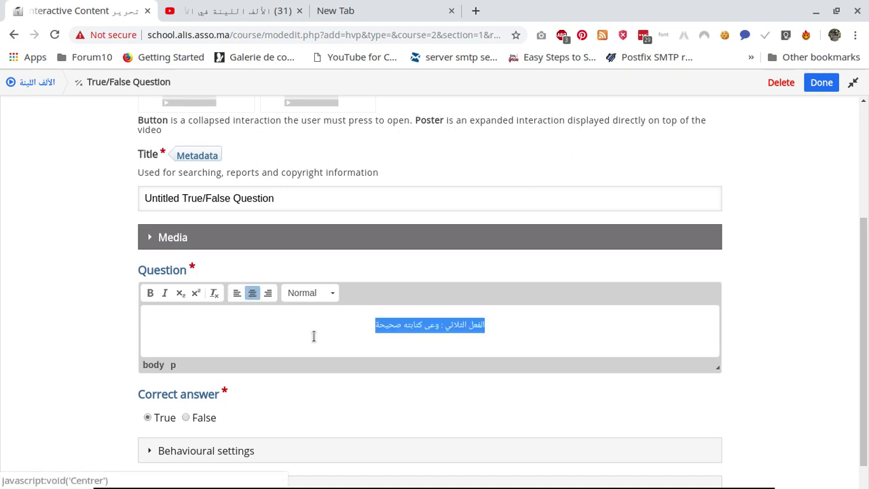
{"action": "left_click", "coordinate": [333, 294]}
{"action": "left_click", "coordinate": [317, 161]}
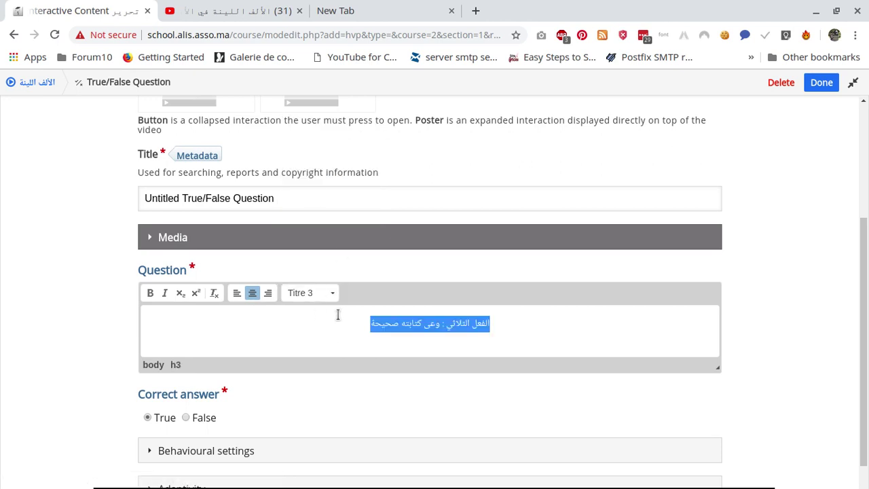
{"action": "left_click", "coordinate": [150, 293]}
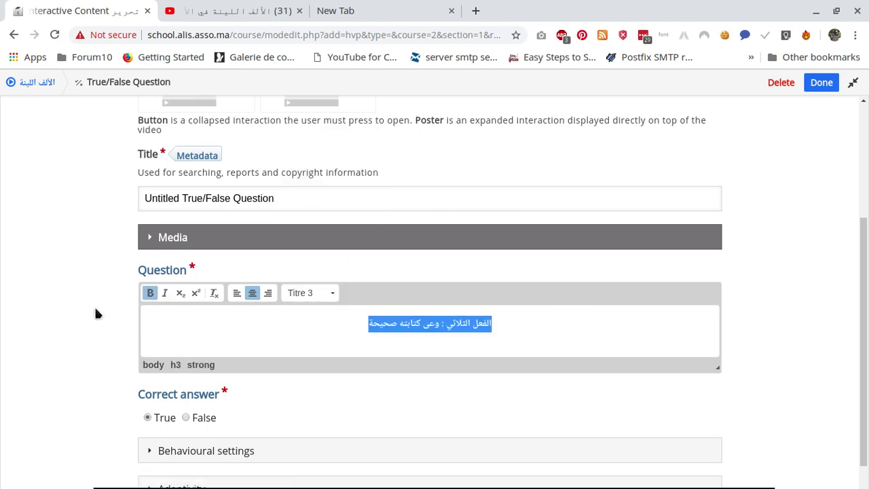
Step: Enable Automatically check answer in the True/False question's behavioural settings
{"action": "scroll", "coordinate": [95, 314], "scroll_direction": "down", "scroll_amount": 1}
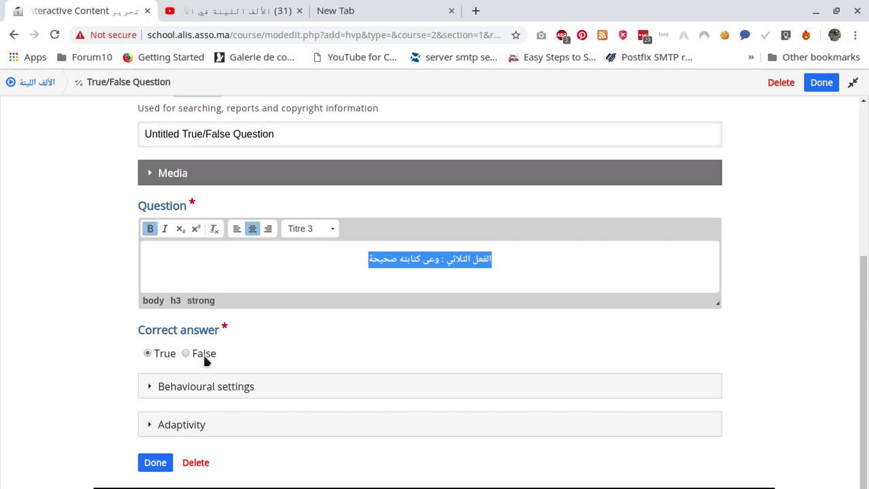
{"action": "left_click", "coordinate": [149, 385]}
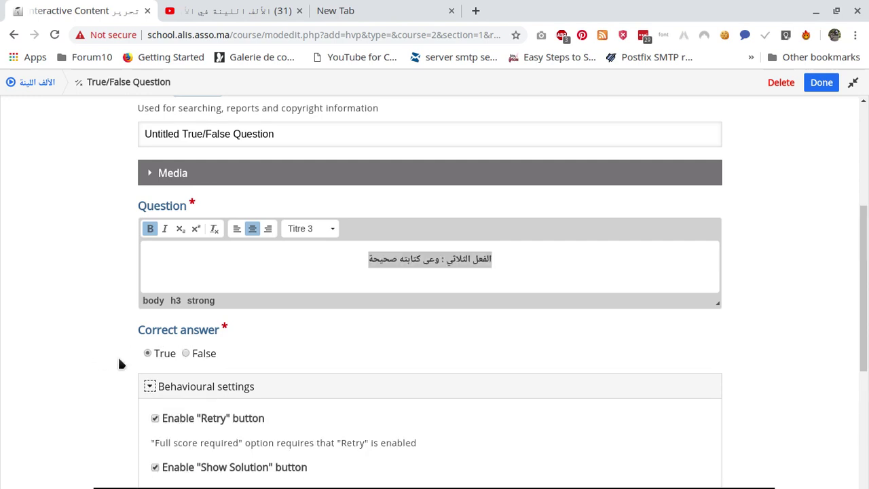
{"action": "scroll", "coordinate": [119, 363], "scroll_direction": "down", "scroll_amount": 3}
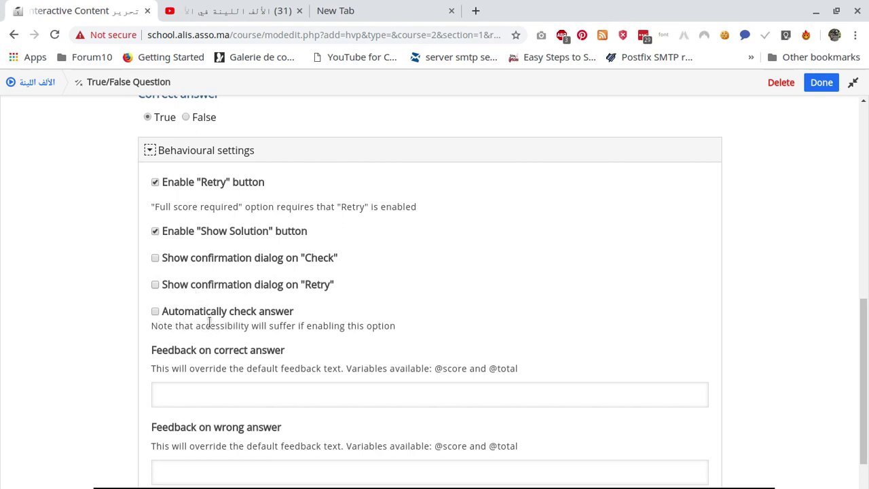
{"action": "left_click", "coordinate": [157, 316]}
{"action": "left_click", "coordinate": [158, 314]}
{"action": "scroll", "coordinate": [127, 311], "scroll_direction": "down", "scroll_amount": 3}
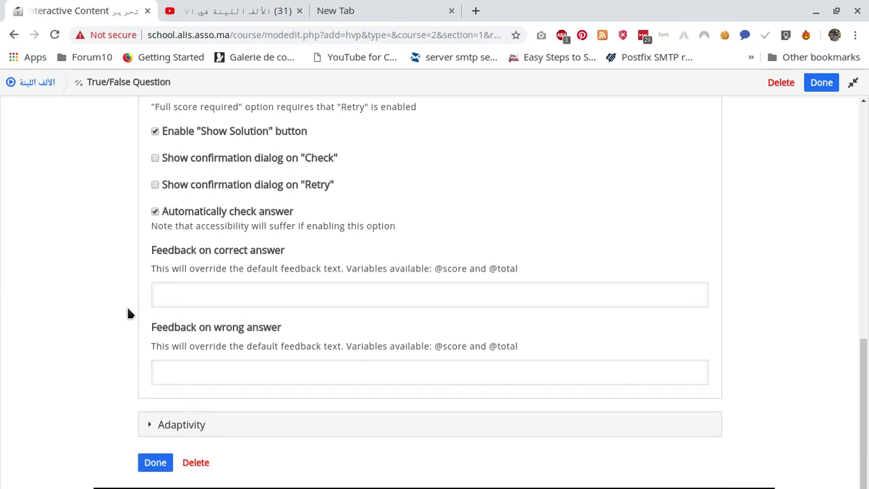
{"action": "scroll", "coordinate": [126, 314], "scroll_direction": "up", "scroll_amount": 3}
{"action": "scroll", "coordinate": [127, 313], "scroll_direction": "down", "scroll_amount": 3}
Step: Enter جيد جدا as the adaptivity message for the action on all correct
{"action": "left_click", "coordinate": [149, 424]}
{"action": "scroll", "coordinate": [109, 372], "scroll_direction": "down", "scroll_amount": 4}
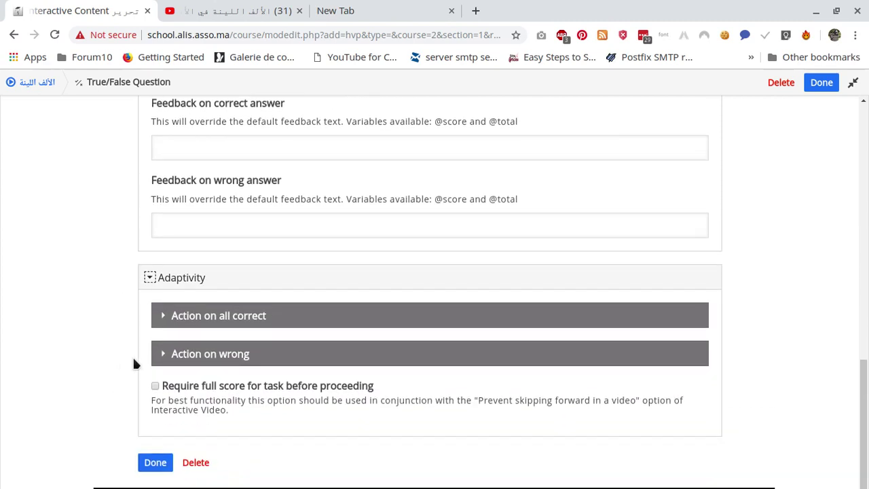
{"action": "left_click", "coordinate": [162, 317]}
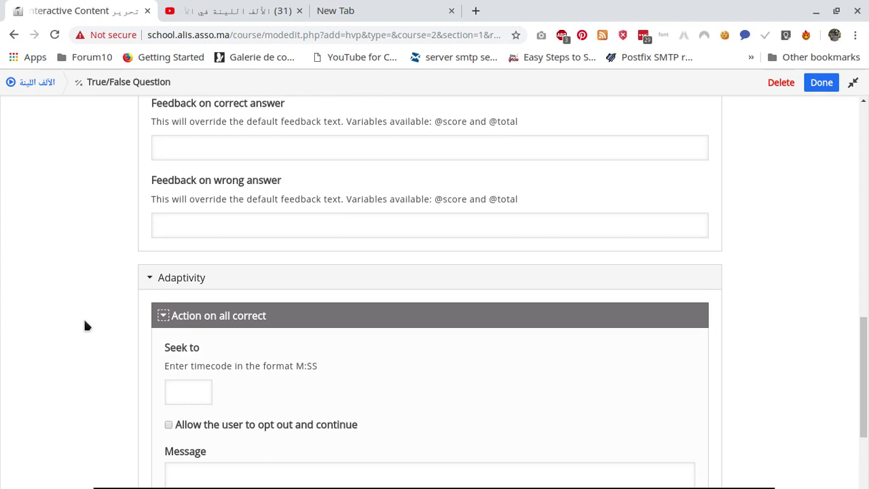
{"action": "scroll", "coordinate": [84, 317], "scroll_direction": "down", "scroll_amount": 2}
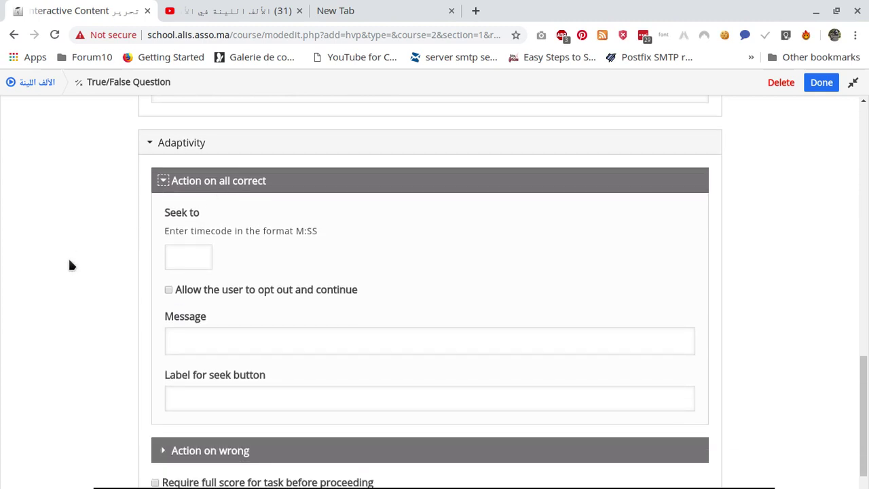
{"action": "scroll", "coordinate": [70, 265], "scroll_direction": "down", "scroll_amount": 1}
{"action": "left_click", "coordinate": [207, 273]}
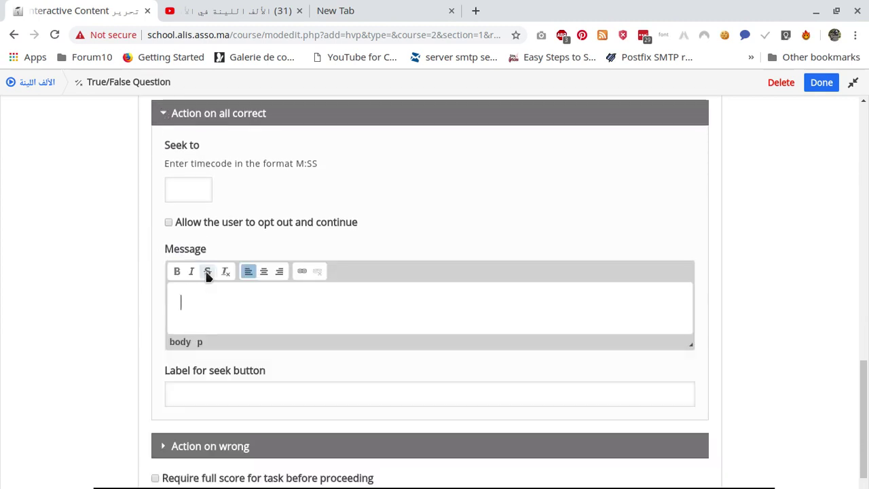
{"action": "type", "text": "جيد"}
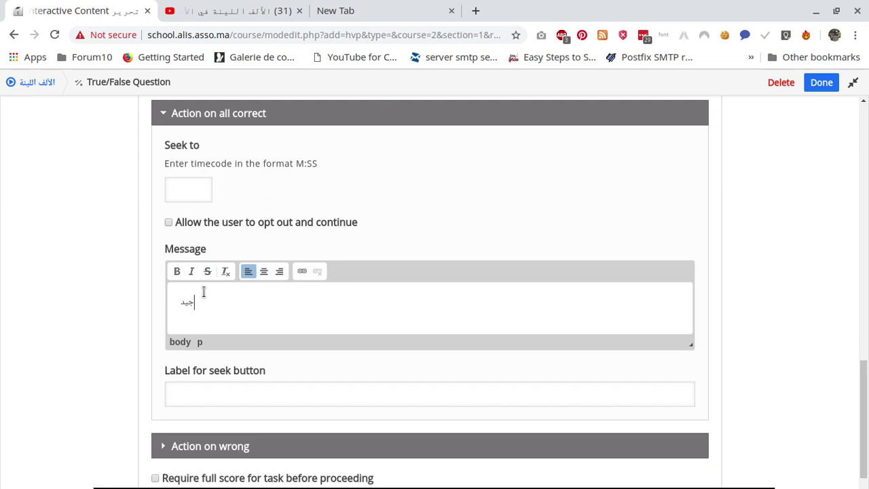
{"action": "type", "text": " جدا"}
Step: Centre the whole جيد جدا message and make it bold
{"action": "left_click", "coordinate": [193, 301]}
{"action": "triple_click", "coordinate": [193, 302]}
{"action": "left_click", "coordinate": [263, 272]}
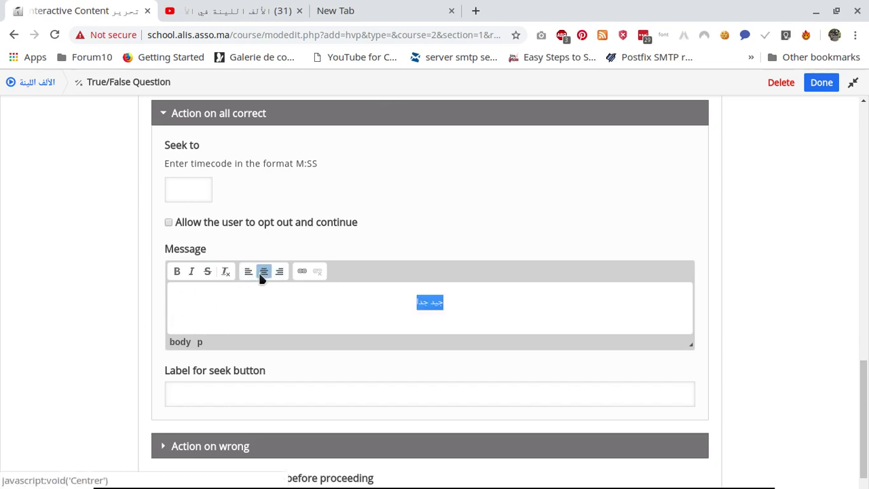
{"action": "left_click", "coordinate": [177, 272]}
Step: Set the seek-to timecode of the adaptivity action on wrong to 1:08
{"action": "scroll", "coordinate": [132, 278], "scroll_direction": "down", "scroll_amount": 3}
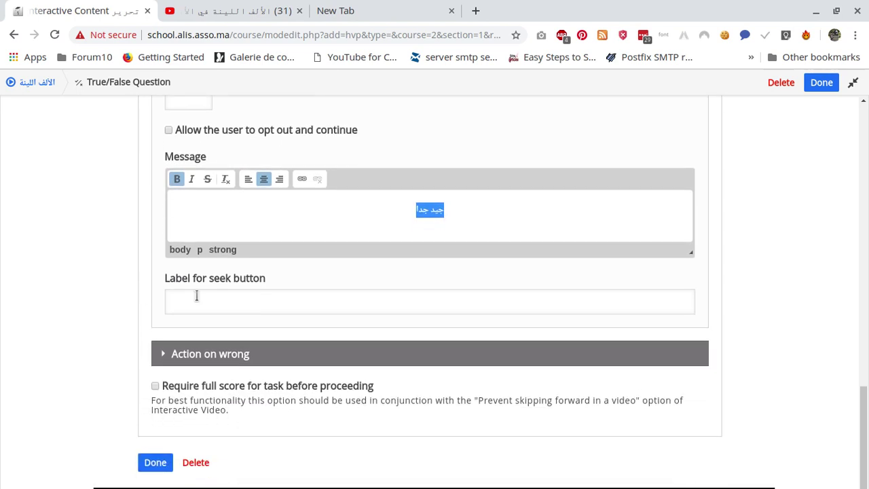
{"action": "left_click", "coordinate": [163, 354]}
{"action": "scroll", "coordinate": [125, 341], "scroll_direction": "down", "scroll_amount": 3}
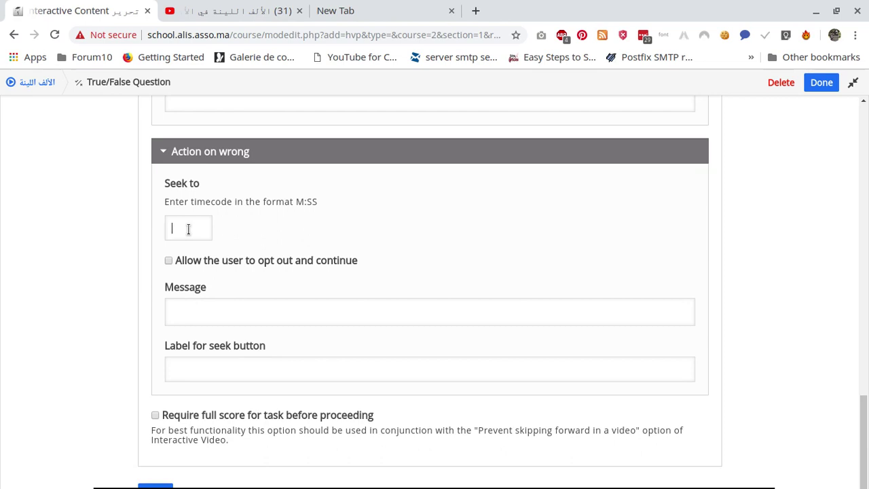
{"action": "left_click", "coordinate": [188, 229]}
{"action": "type", "text": "1"}
{"action": "type", "text": ":"}
{"action": "type", "text": "00"}
{"action": "key", "text": "BackSpace"}
{"action": "type", "text": "8"}
Step: Enter جواب خطأ as the message for the action on wrong
{"action": "left_click", "coordinate": [242, 309]}
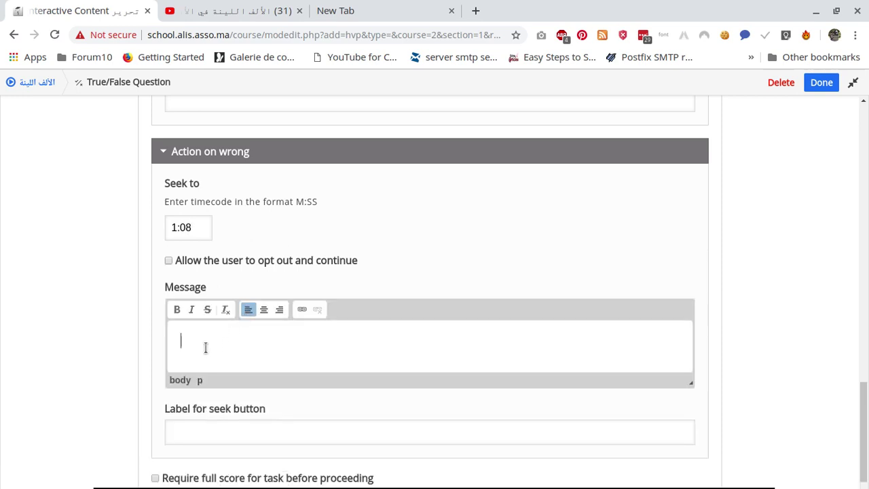
{"action": "type", "text": "ح"}
{"action": "type", "text": "واب"}
{"action": "type", "text": " ح"}
{"action": "key", "text": "BackSpace"}
{"action": "key", "text": "BackSpace"}
{"action": "type", "text": "ح"}
{"action": "key", "text": "BackSpace"}
{"action": "key", "text": "BackSpace"}
{"action": "type", "text": "خطأ"}
Step: Centre the whole جواب خطأ message and make it bold
{"action": "left_click_drag", "start_coordinate": [180, 340], "coordinate": [218, 339]}
{"action": "left_click", "coordinate": [264, 310]}
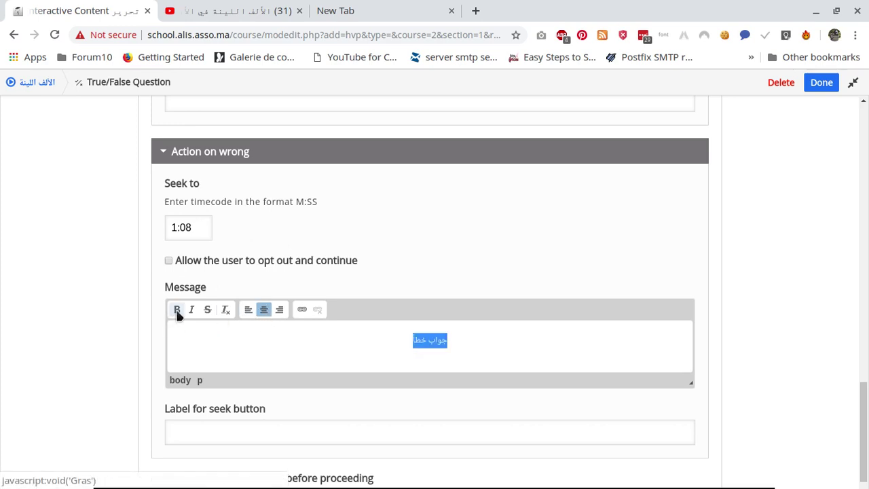
{"action": "left_click", "coordinate": [176, 310]}
Step: Label the seek button of the action on wrong مراجعة الفيديو
{"action": "scroll", "coordinate": [102, 326], "scroll_direction": "down", "scroll_amount": 3}
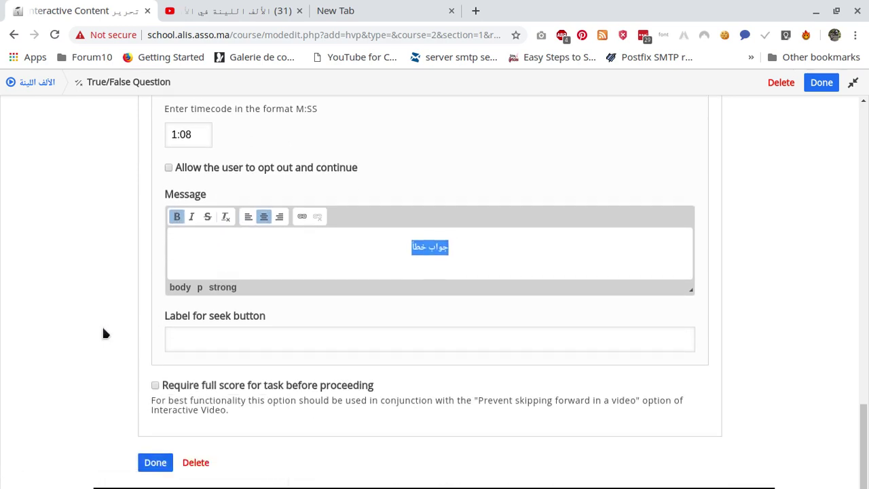
{"action": "left_click", "coordinate": [239, 340]}
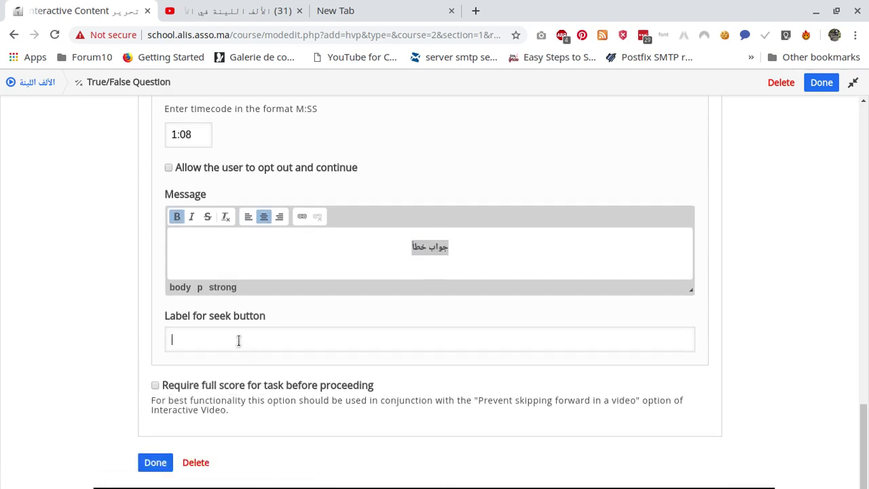
{"action": "type", "text": "مراجعة الفيديو"}
Step: Review the True/False question's display time, question text, correct answer, behavioural settings and adaptivity actions
{"action": "scroll", "coordinate": [207, 343], "scroll_direction": "up", "scroll_amount": 9}
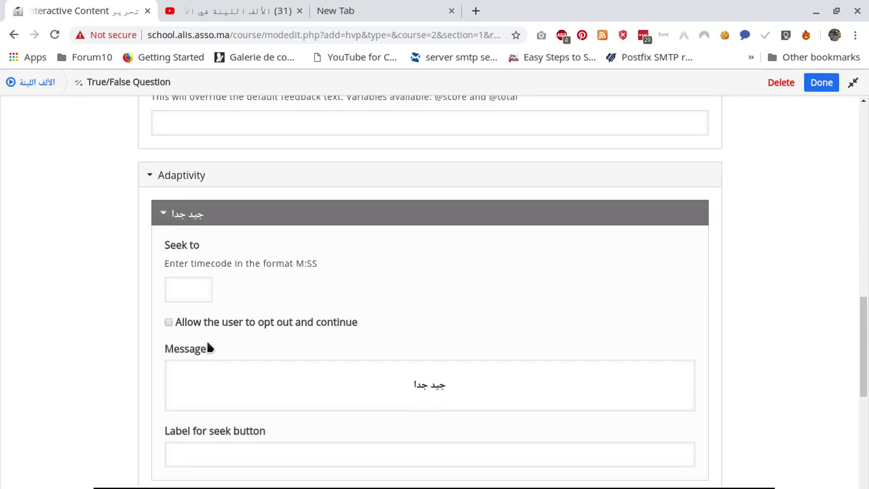
{"action": "scroll", "coordinate": [208, 341], "scroll_direction": "up", "scroll_amount": 9}
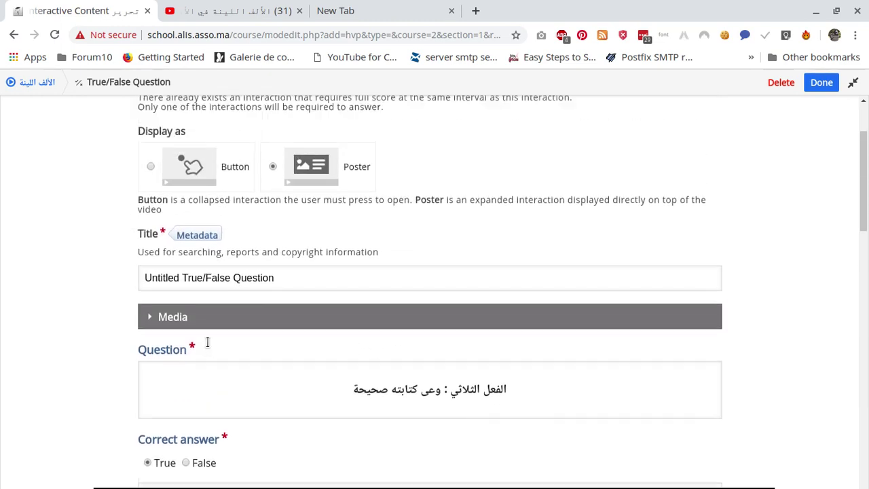
{"action": "scroll", "coordinate": [247, 296], "scroll_direction": "up", "scroll_amount": 1}
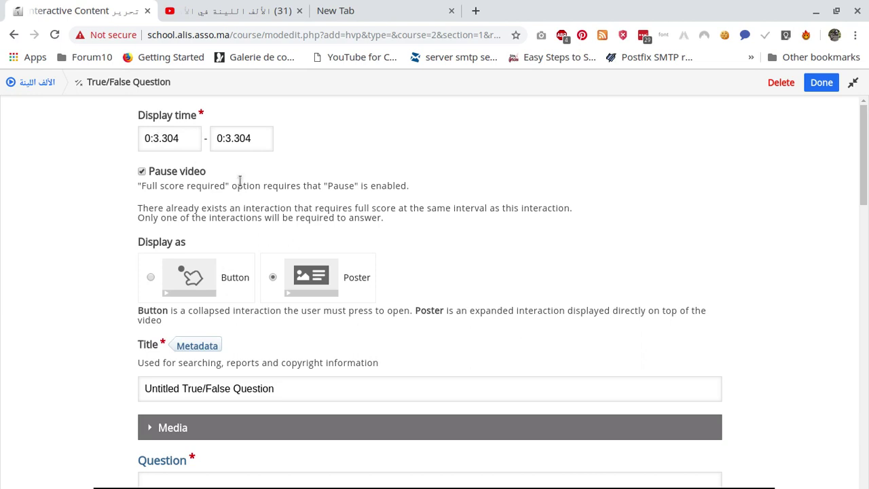
{"action": "scroll", "coordinate": [240, 180], "scroll_direction": "down", "scroll_amount": 3}
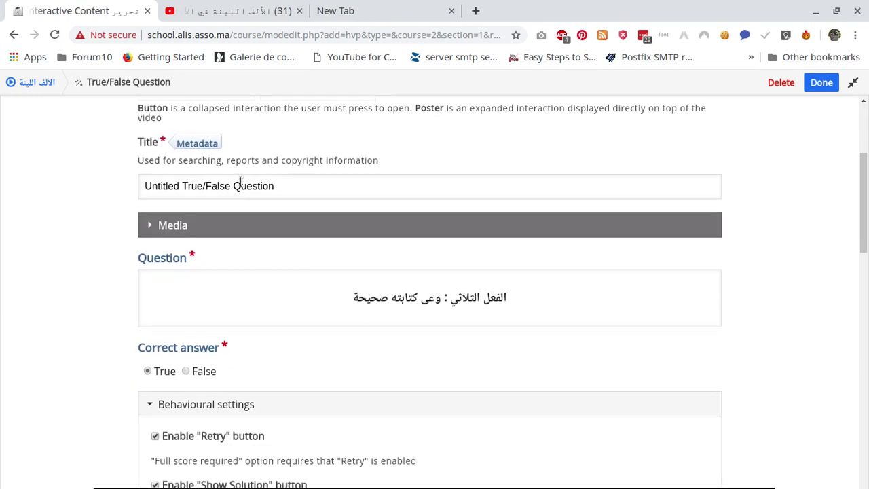
{"action": "scroll", "coordinate": [116, 209], "scroll_direction": "down", "scroll_amount": 1}
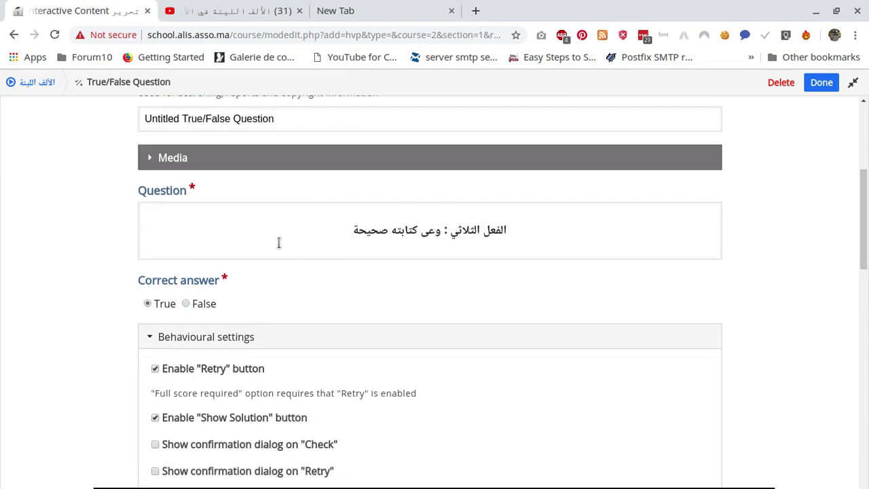
{"action": "scroll", "coordinate": [175, 248], "scroll_direction": "down", "scroll_amount": 1}
{"action": "scroll", "coordinate": [163, 231], "scroll_direction": "down", "scroll_amount": 1}
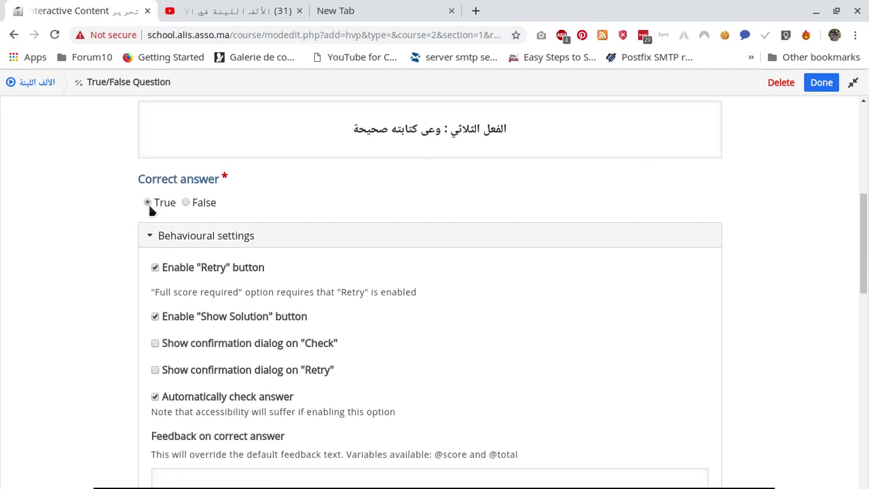
{"action": "scroll", "coordinate": [187, 262], "scroll_direction": "down", "scroll_amount": 1}
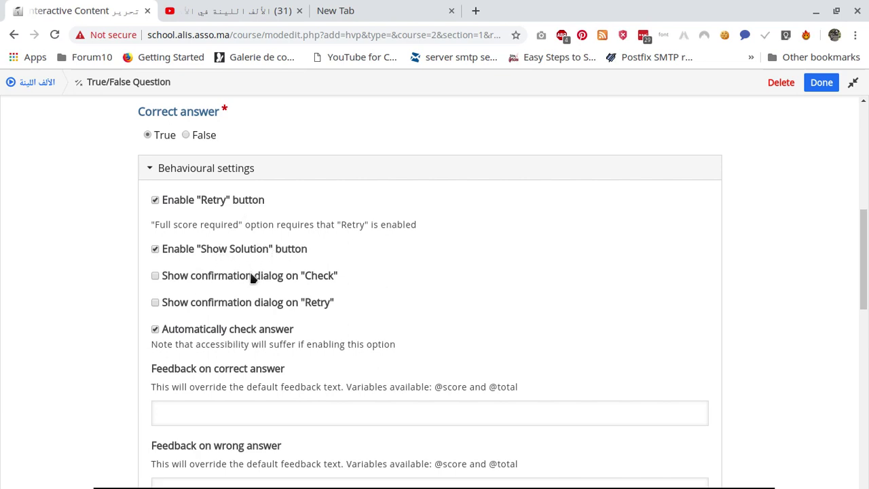
{"action": "scroll", "coordinate": [252, 277], "scroll_direction": "down", "scroll_amount": 2}
{"action": "scroll", "coordinate": [252, 283], "scroll_direction": "down", "scroll_amount": 5}
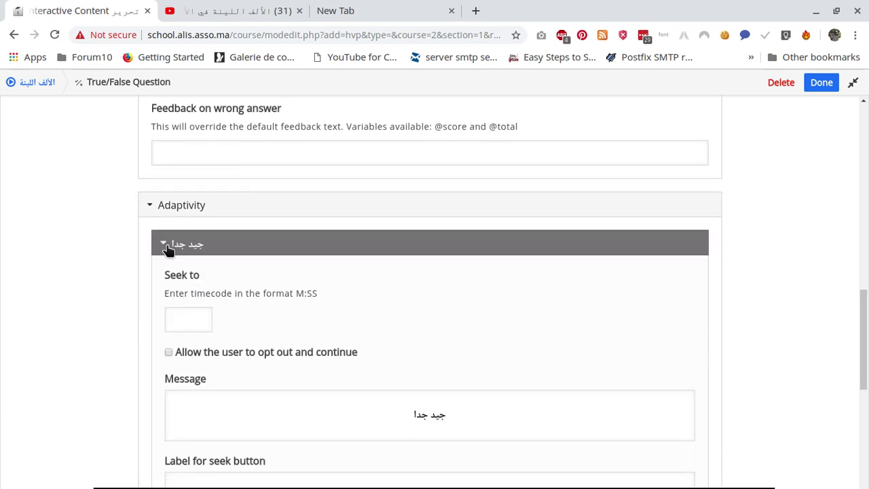
{"action": "scroll", "coordinate": [216, 292], "scroll_direction": "down", "scroll_amount": 2}
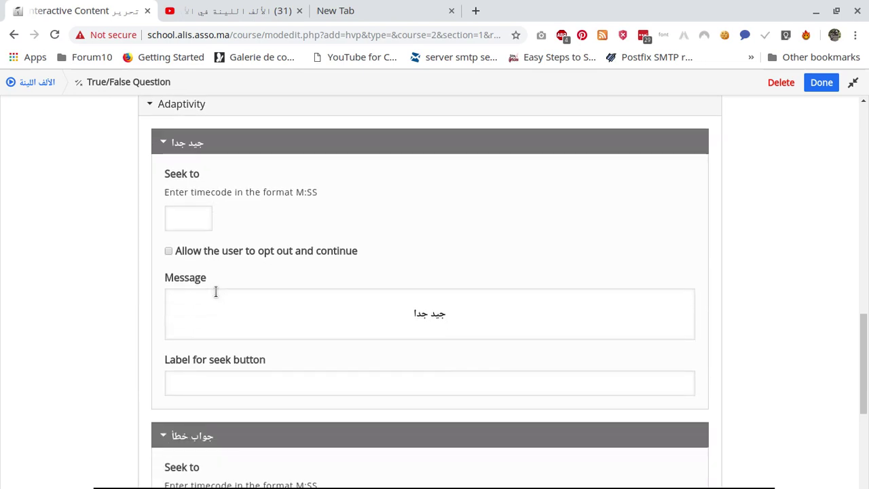
{"action": "scroll", "coordinate": [113, 306], "scroll_direction": "down", "scroll_amount": 5}
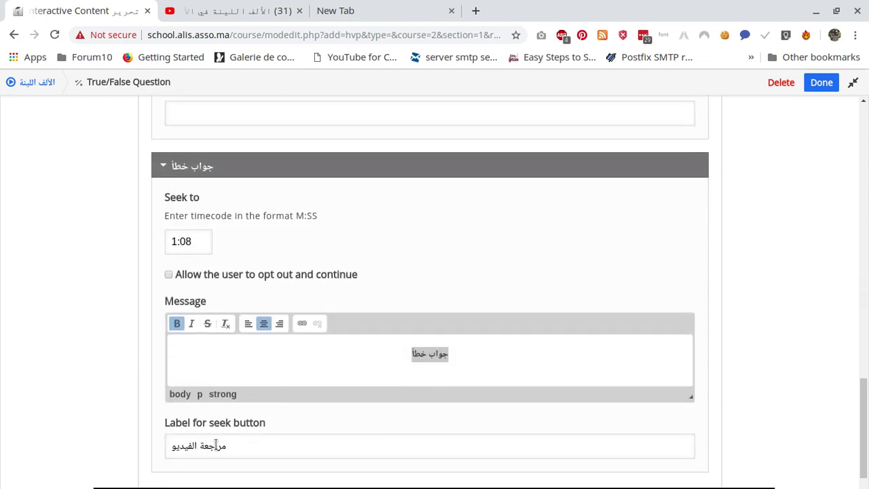
{"action": "scroll", "coordinate": [106, 270], "scroll_direction": "down", "scroll_amount": 2}
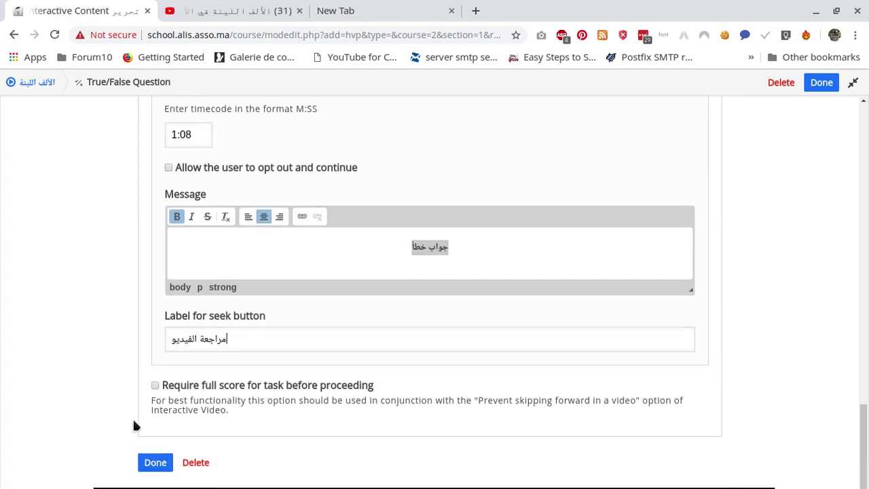
Step: Finish editing the True/False question and widen its poster on the video so the question text fits on one line
{"action": "left_click", "coordinate": [155, 462]}
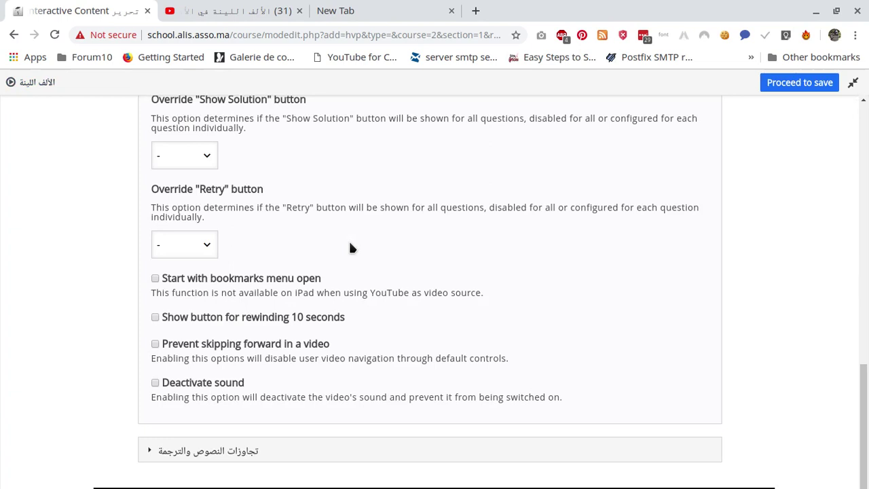
{"action": "scroll", "coordinate": [351, 248], "scroll_direction": "up", "scroll_amount": 8}
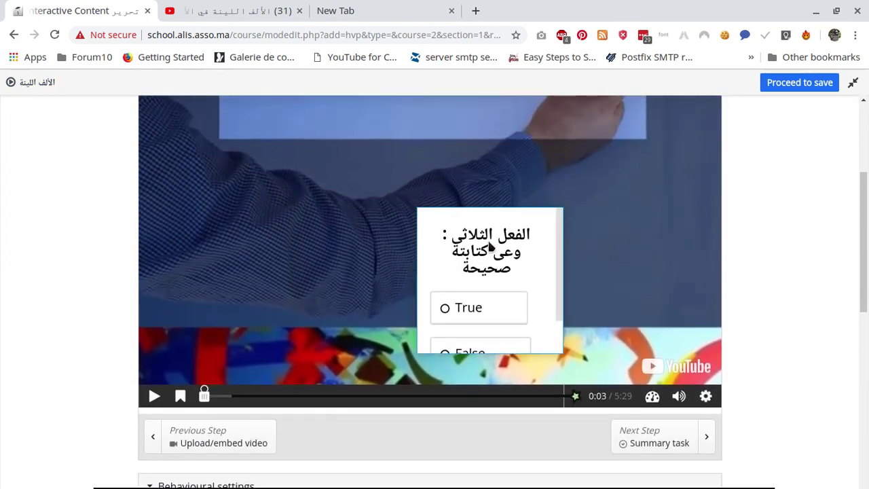
{"action": "scroll", "coordinate": [491, 247], "scroll_direction": "down", "scroll_amount": 1}
{"action": "left_click", "coordinate": [476, 204]}
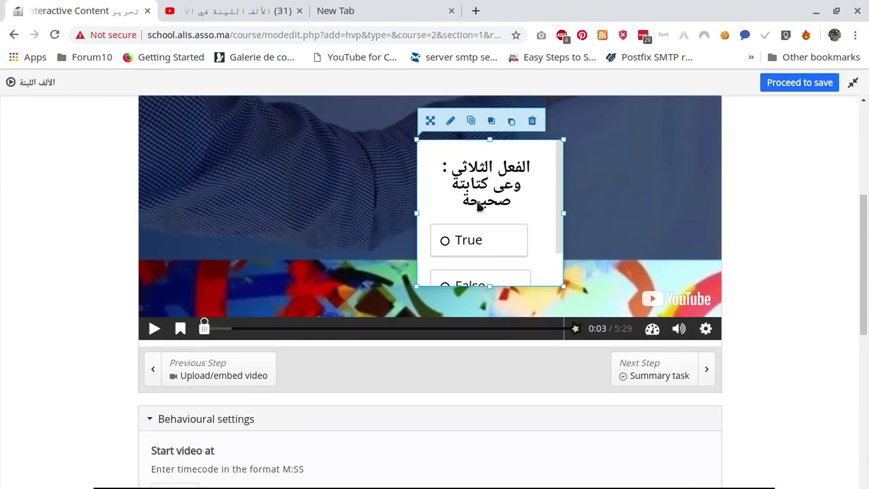
{"action": "left_click_drag", "start_coordinate": [416, 141], "coordinate": [209, 148]}
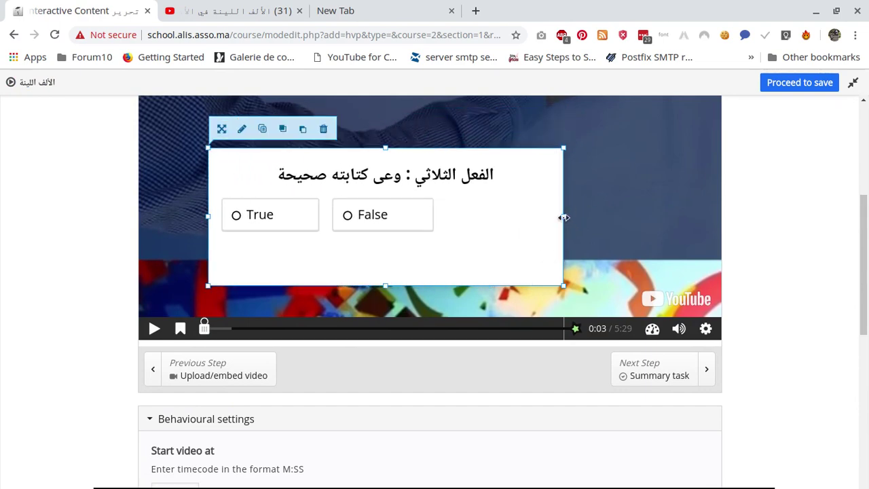
{"action": "left_click_drag", "start_coordinate": [564, 217], "coordinate": [602, 219]}
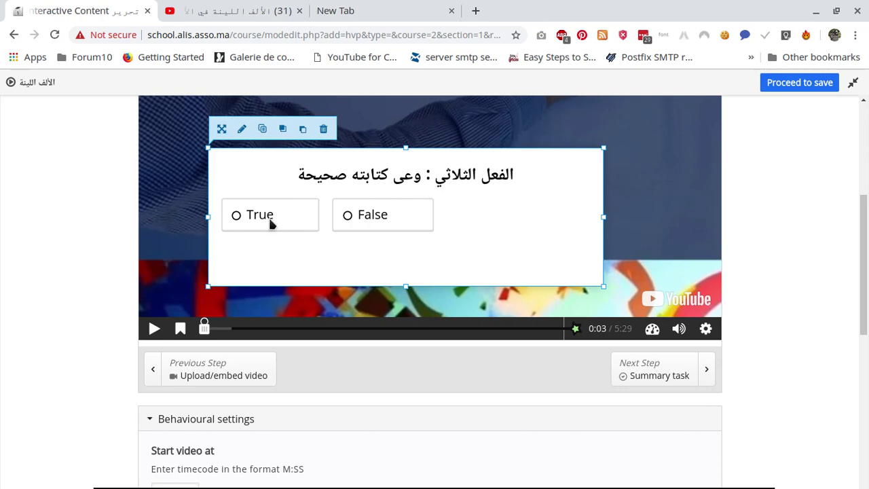
Step: Collapse the behavioural settings and expand the True/False Question entries in the text overrides and translations section
{"action": "scroll", "coordinate": [43, 258], "scroll_direction": "down", "scroll_amount": 7}
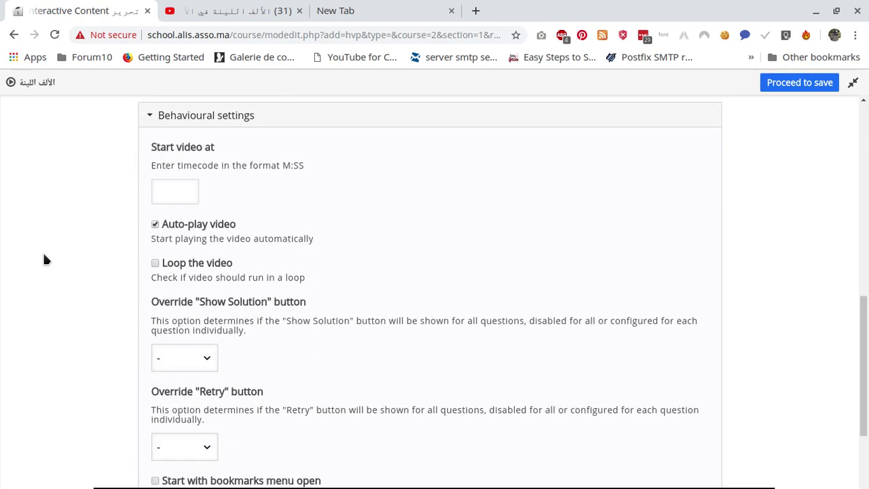
{"action": "scroll", "coordinate": [42, 258], "scroll_direction": "up", "scroll_amount": 4}
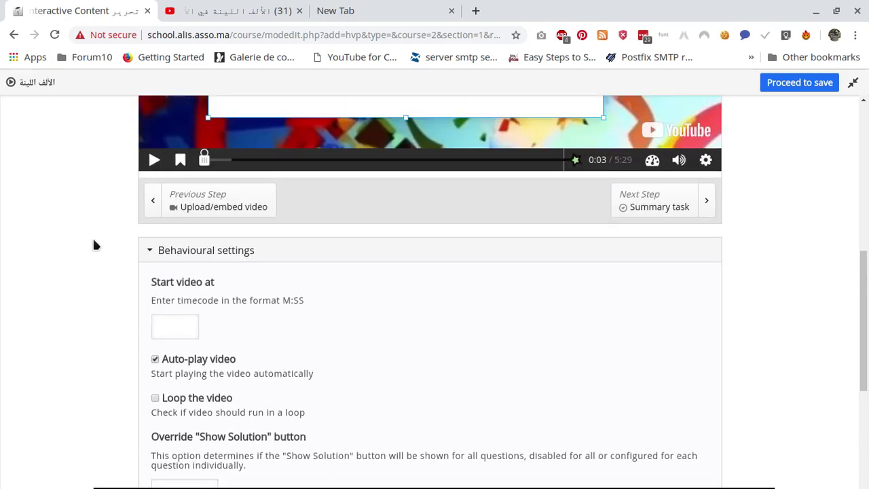
{"action": "left_click", "coordinate": [151, 251]}
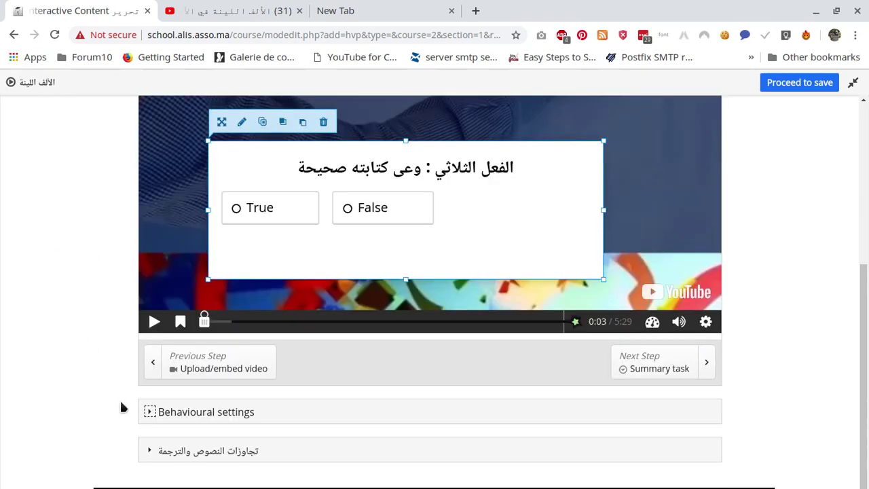
{"action": "left_click", "coordinate": [149, 451]}
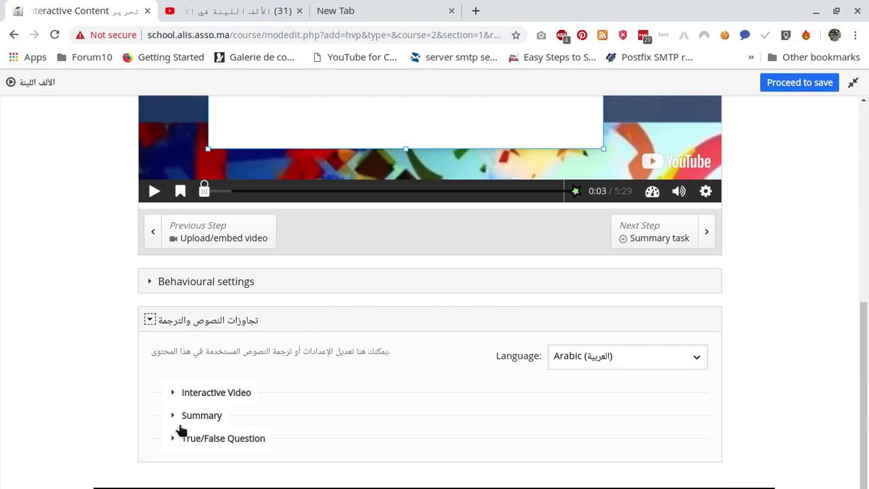
{"action": "left_click", "coordinate": [172, 438]}
{"action": "scroll", "coordinate": [122, 408], "scroll_direction": "down", "scroll_amount": 2}
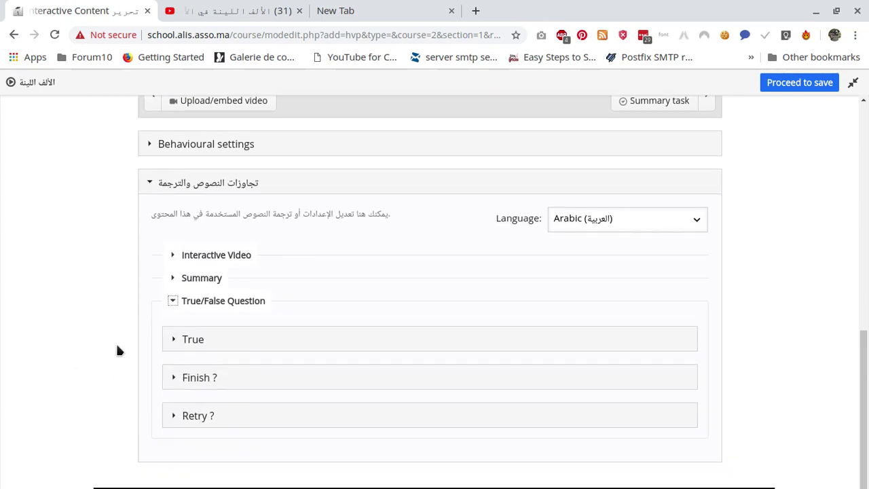
Step: Label the True/False question's true button صحيح and its false button خطأ in the text translations
{"action": "left_click", "coordinate": [173, 342]}
{"action": "scroll", "coordinate": [95, 351], "scroll_direction": "down", "scroll_amount": 2}
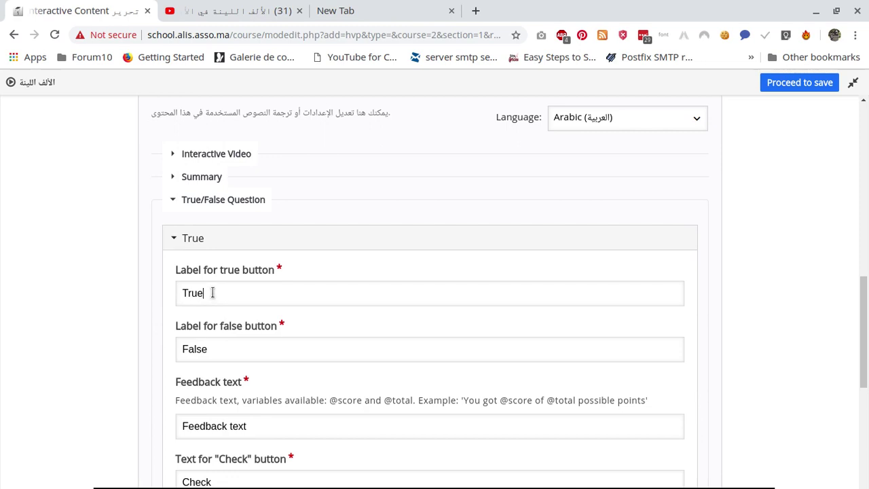
{"action": "double_click", "coordinate": [212, 293]}
{"action": "type", "text": "صحيح"}
{"action": "double_click", "coordinate": [215, 348]}
{"action": "type", "text": "خط"}
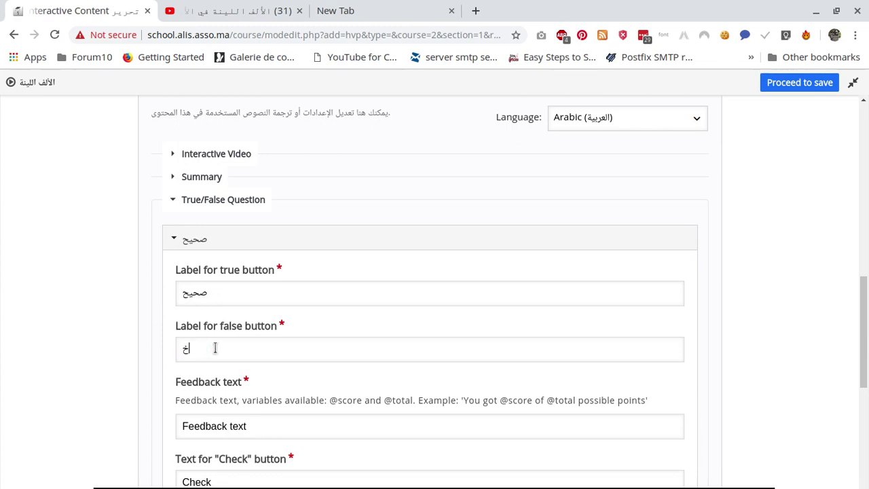
{"action": "type", "text": "أأ"}
{"action": "scroll", "coordinate": [150, 352], "scroll_direction": "down", "scroll_amount": 5}
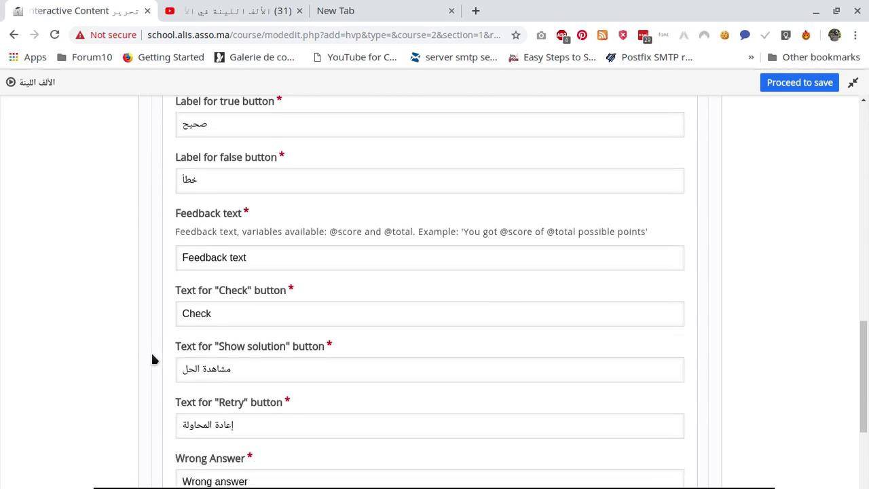
Step: Set the text of the True/False question's "Check" button to تحقق من الجواب
{"action": "scroll", "coordinate": [151, 351], "scroll_direction": "up", "scroll_amount": 10}
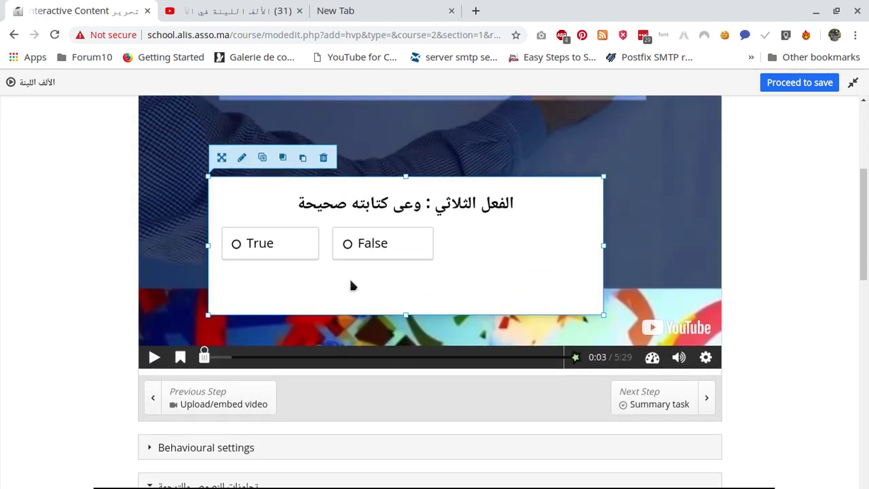
{"action": "scroll", "coordinate": [27, 339], "scroll_direction": "down", "scroll_amount": 10}
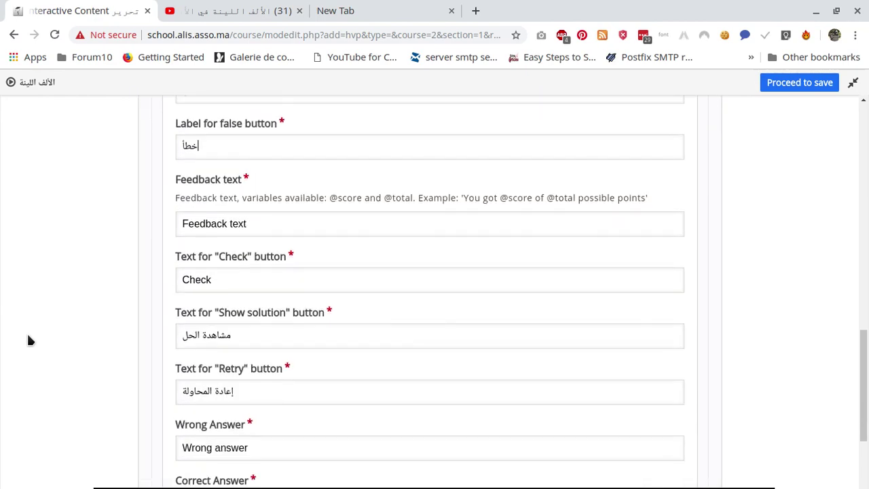
{"action": "double_click", "coordinate": [219, 279]}
{"action": "type", "text": "تحقق من الجواب"}
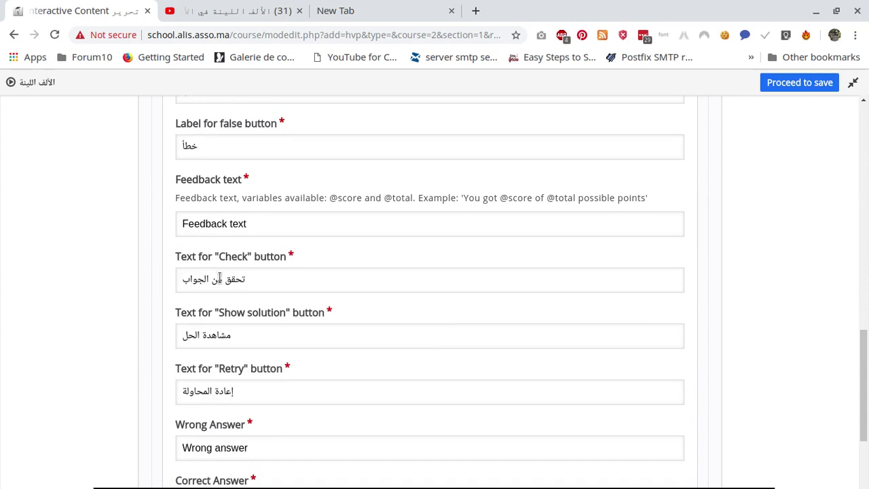
Step: Translate the True/False question's wrong answer text as جواب خطأ
{"action": "scroll", "coordinate": [58, 320], "scroll_direction": "down", "scroll_amount": 2}
{"action": "double_click", "coordinate": [258, 346]}
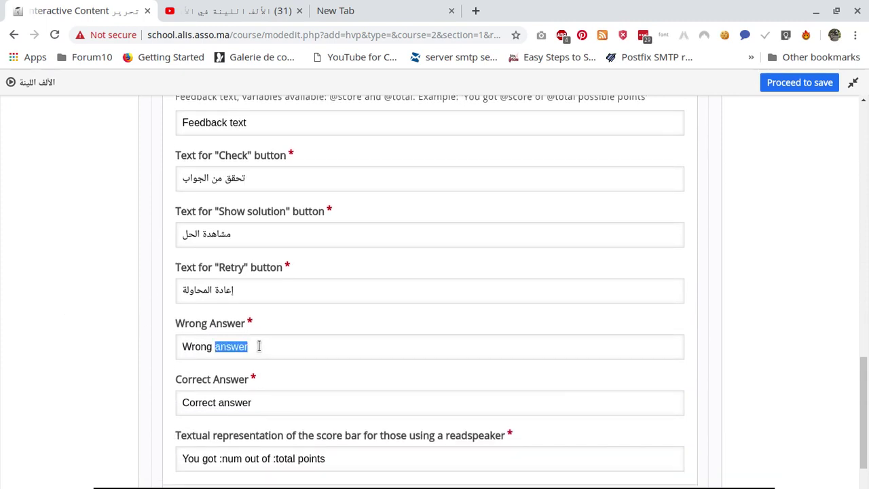
{"action": "left_click", "coordinate": [259, 346]}
{"action": "type", "text": "إجواب"}
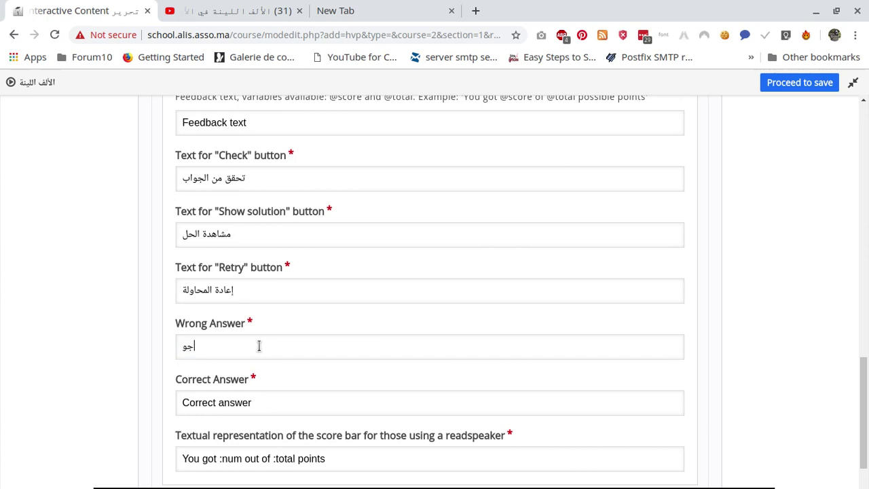
{"action": "type", "text": " خط"}
{"action": "key", "text": "BackSpace"}
{"action": "type", "text": "أ"}
Step: Translate the True/False question's correct answer text as جواب صحيح
{"action": "double_click", "coordinate": [265, 403]}
{"action": "left_click", "coordinate": [265, 403]}
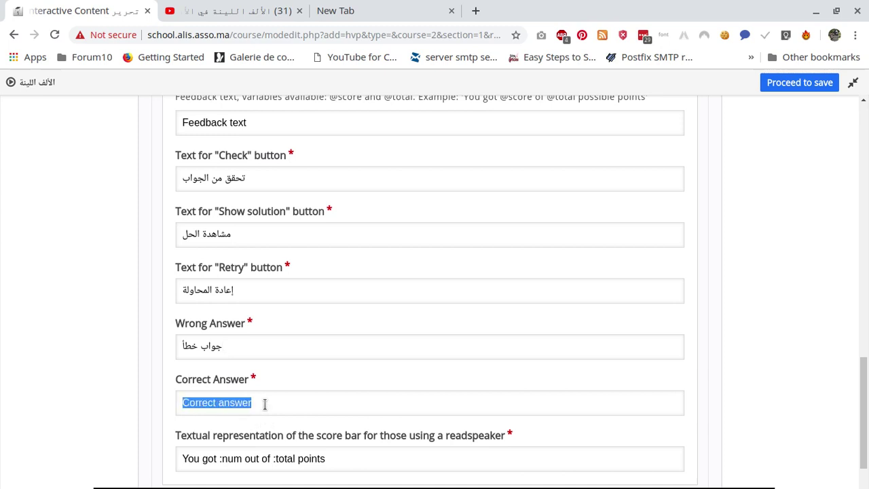
{"action": "type", "text": "إجابات"}
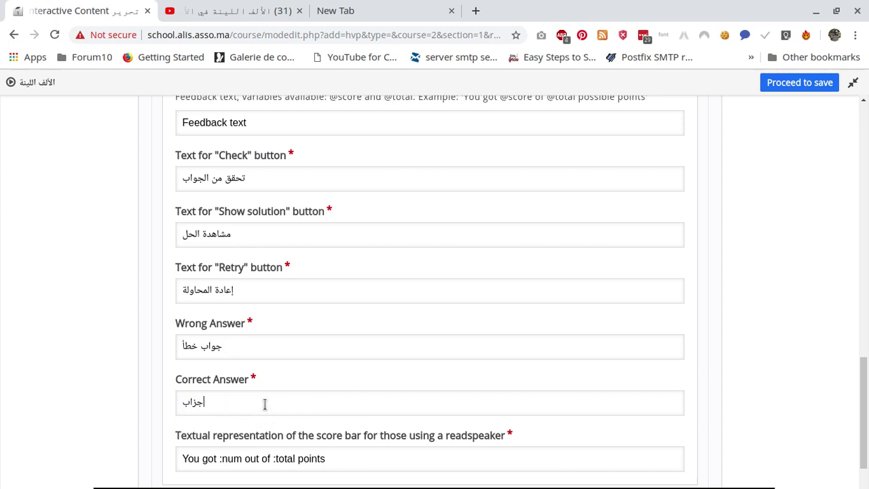
{"action": "key", "text": "BackSpace"}
{"action": "key", "text": "BackSpace"}
{"action": "key", "text": "BackSpace"}
{"action": "key", "text": "BackSpace"}
{"action": "type", "text": "واب صحيح"}
{"action": "scroll", "coordinate": [125, 382], "scroll_direction": "down", "scroll_amount": 3}
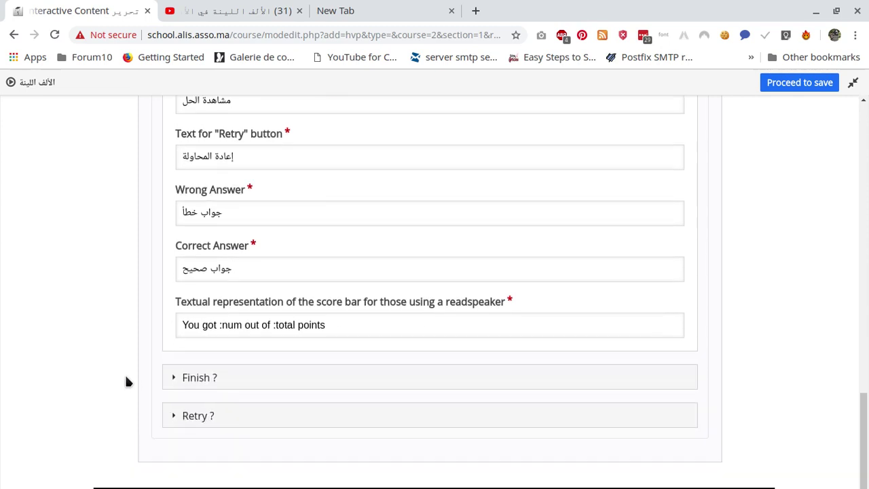
Step: Leave the full-screen editor and save the interactive video activity, returning to the course
{"action": "scroll", "coordinate": [125, 382], "scroll_direction": "up", "scroll_amount": 15}
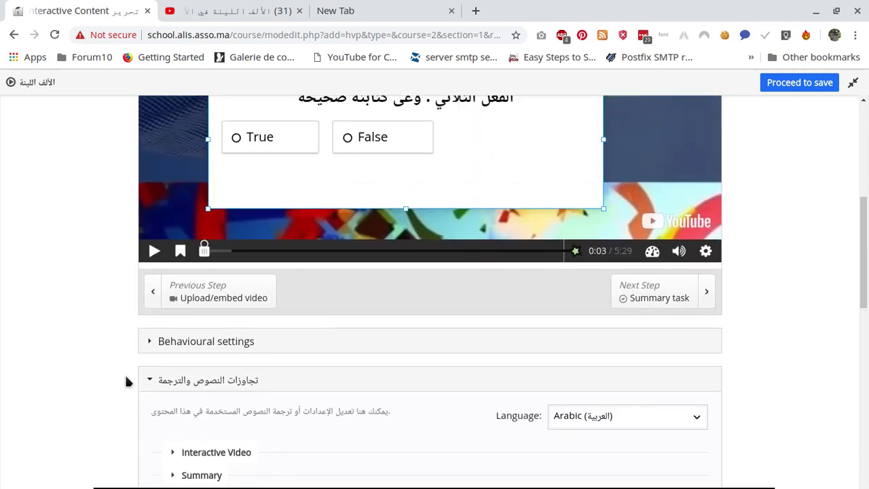
{"action": "scroll", "coordinate": [126, 381], "scroll_direction": "up", "scroll_amount": 3}
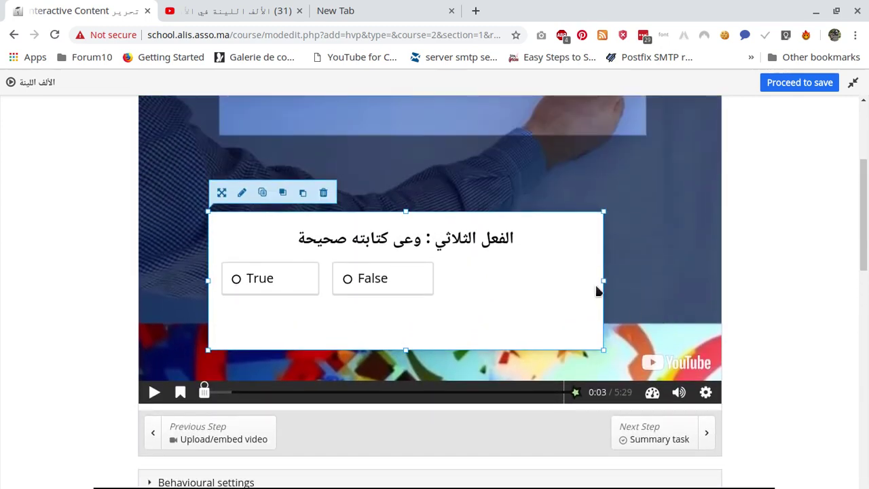
{"action": "left_click", "coordinate": [801, 85]}
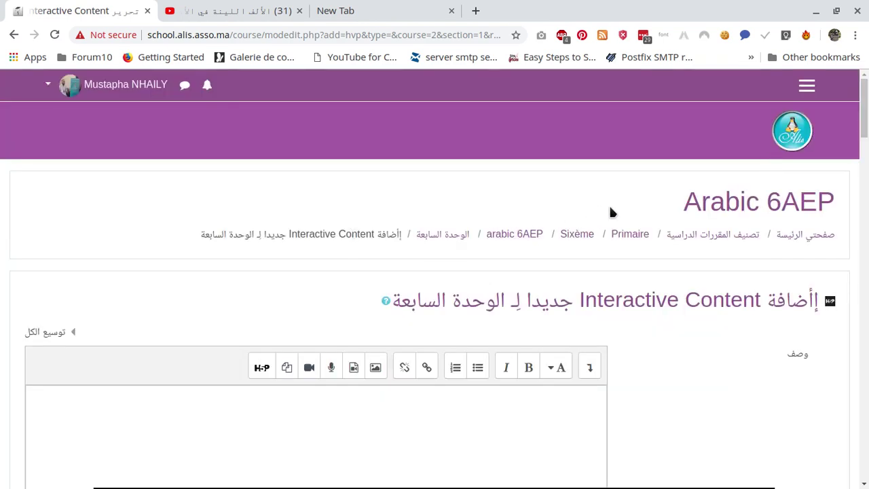
{"action": "scroll", "coordinate": [679, 224], "scroll_direction": "down", "scroll_amount": 10}
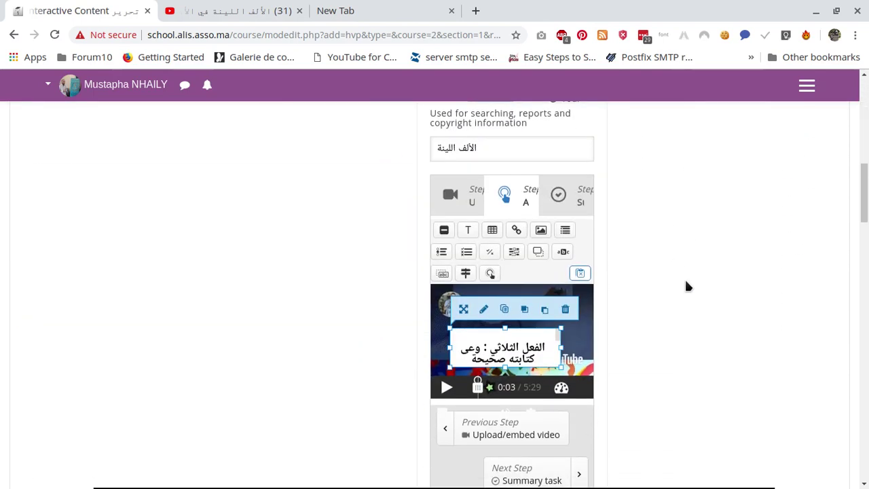
{"action": "scroll", "coordinate": [685, 278], "scroll_direction": "down", "scroll_amount": 7}
{"action": "scroll", "coordinate": [686, 287], "scroll_direction": "down", "scroll_amount": 10}
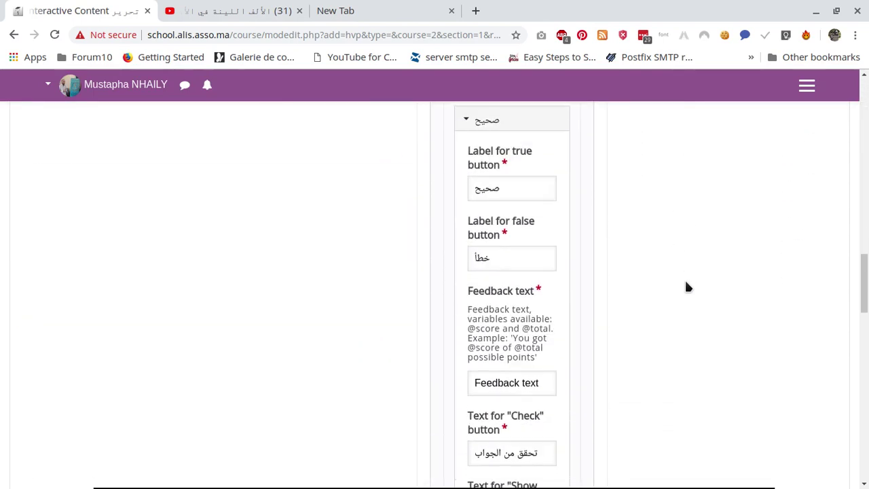
{"action": "scroll", "coordinate": [686, 287], "scroll_direction": "down", "scroll_amount": 6}
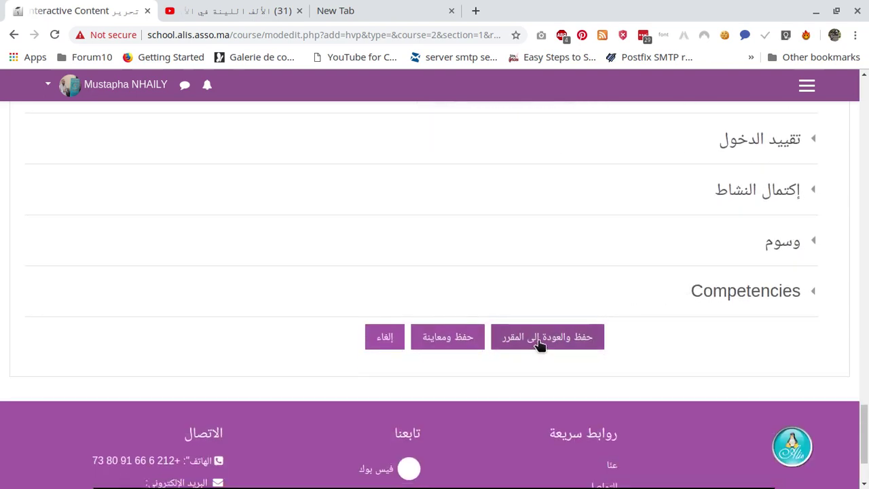
{"action": "left_click", "coordinate": [540, 345]}
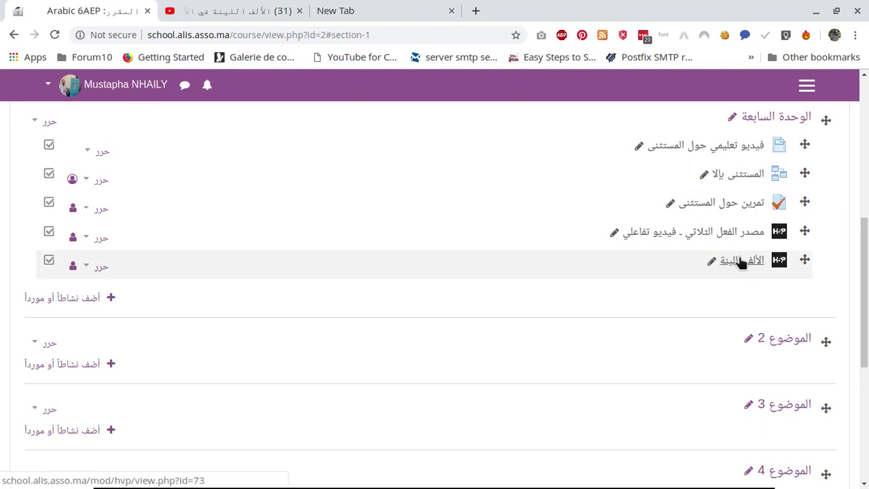
Step: Open the الألف اللينة activity, play the video, answer the True/False question with صحيح and continue playback
{"action": "left_click", "coordinate": [740, 260]}
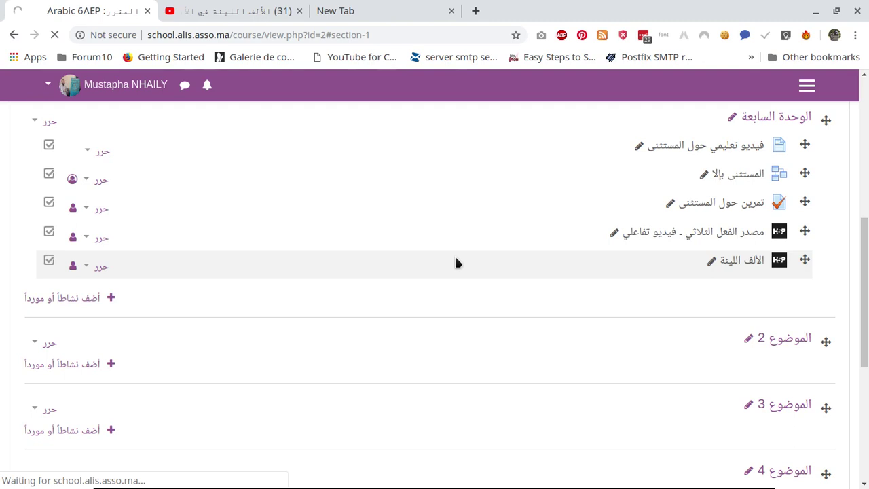
{"action": "scroll", "coordinate": [457, 263], "scroll_direction": "up", "scroll_amount": 1}
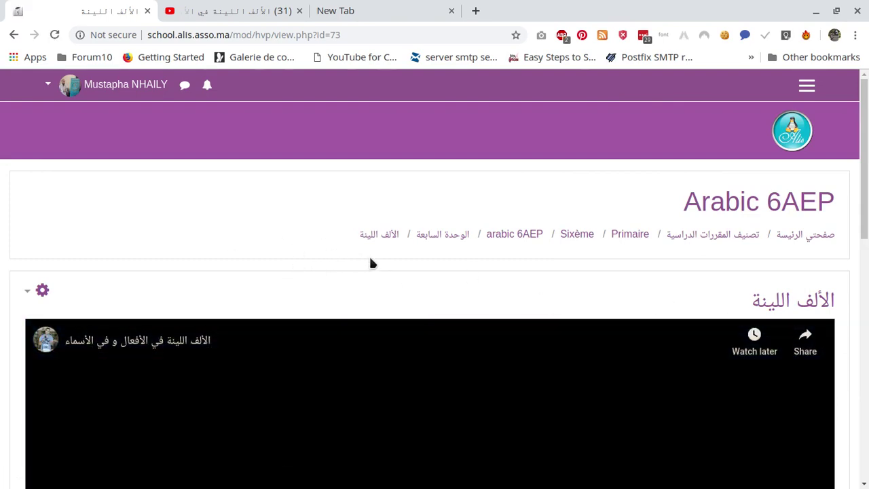
{"action": "scroll", "coordinate": [371, 263], "scroll_direction": "down", "scroll_amount": 5}
{"action": "left_click", "coordinate": [369, 265]}
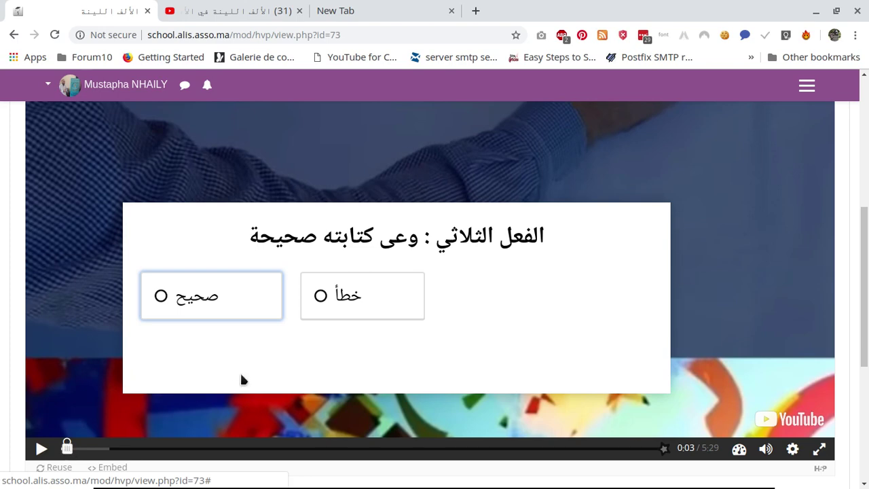
{"action": "scroll", "coordinate": [320, 350], "scroll_direction": "up", "scroll_amount": 1}
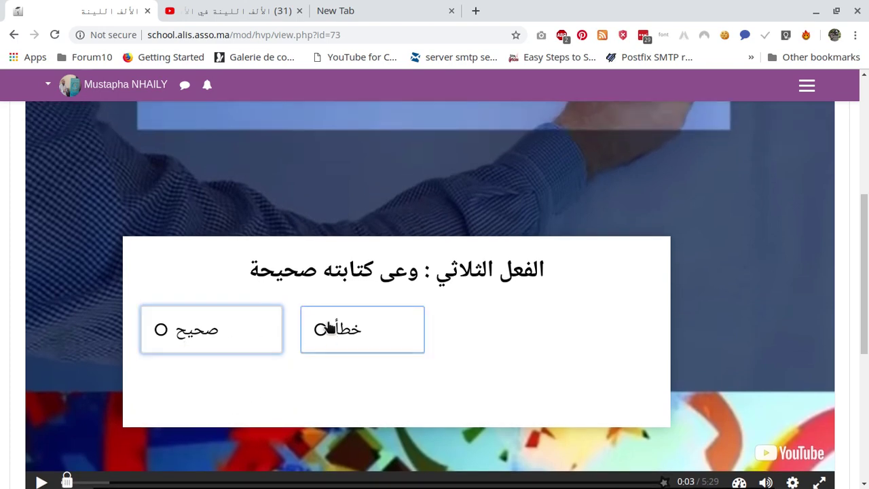
{"action": "left_click", "coordinate": [206, 337]}
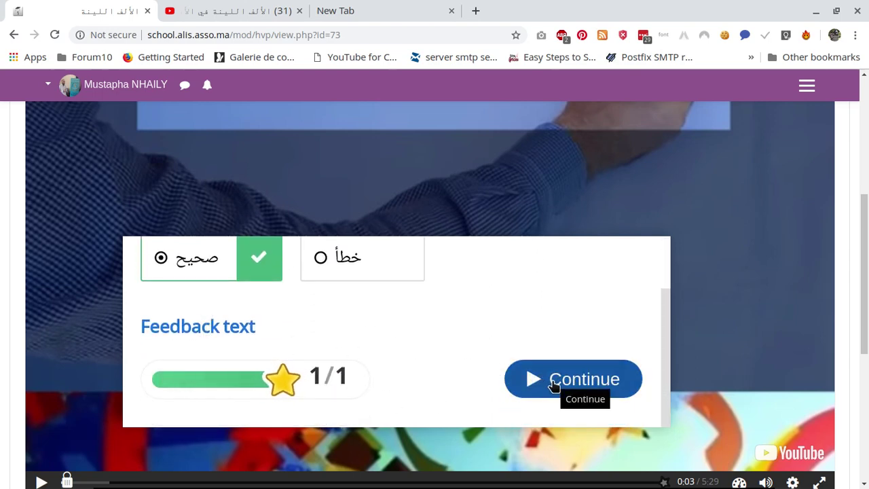
{"action": "left_click", "coordinate": [553, 385]}
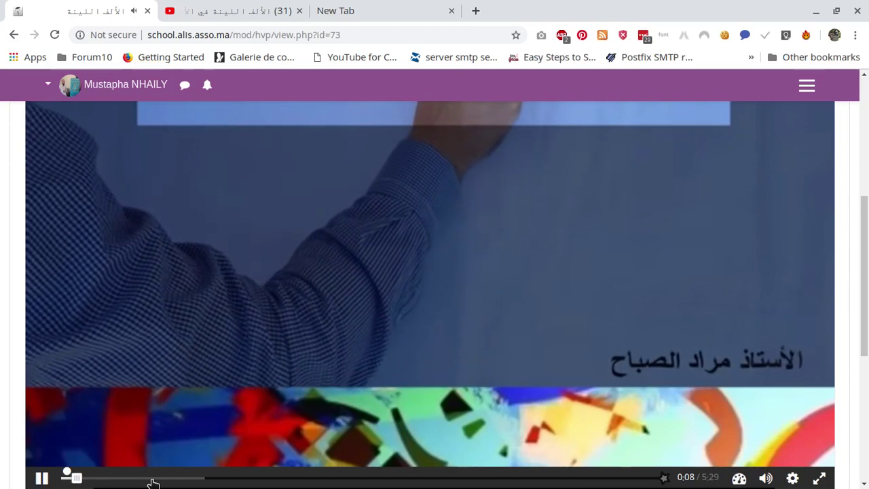
Step: Reopen the activity's settings and show the interactions stage of the video editor in full screen
{"action": "scroll", "coordinate": [210, 324], "scroll_direction": "up", "scroll_amount": 3}
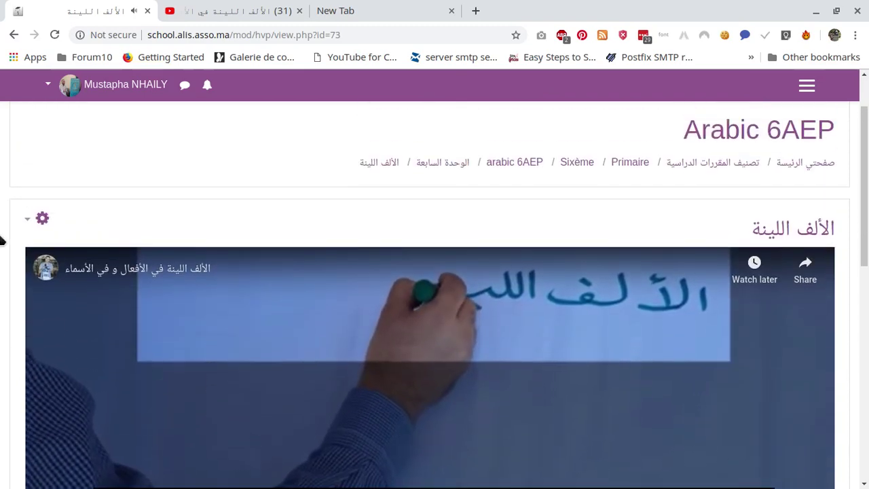
{"action": "left_click", "coordinate": [39, 219]}
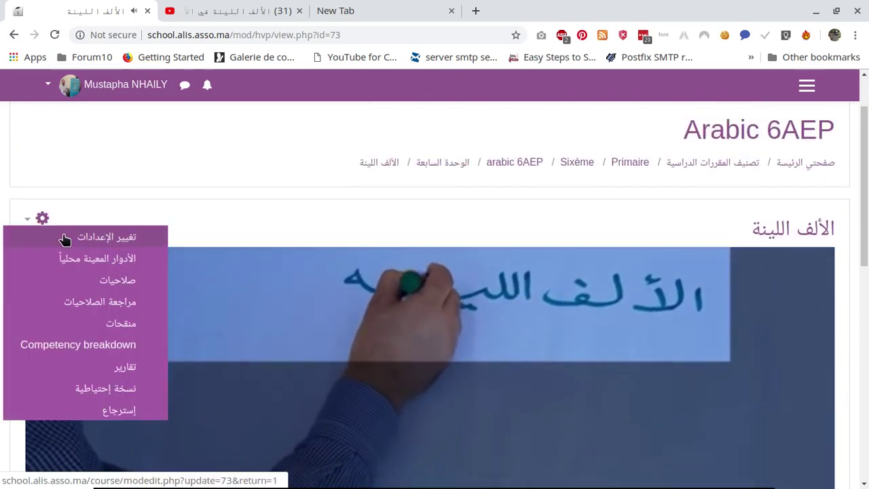
{"action": "left_click", "coordinate": [108, 239]}
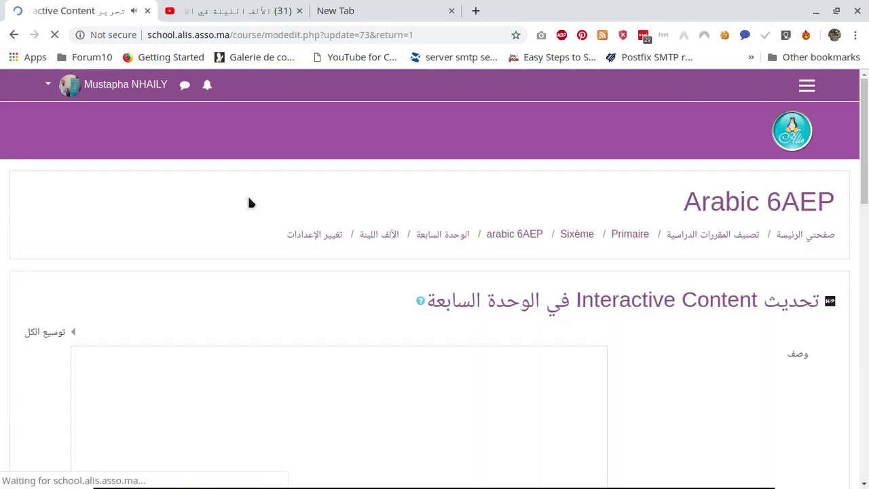
{"action": "scroll", "coordinate": [658, 285], "scroll_direction": "down", "scroll_amount": 4}
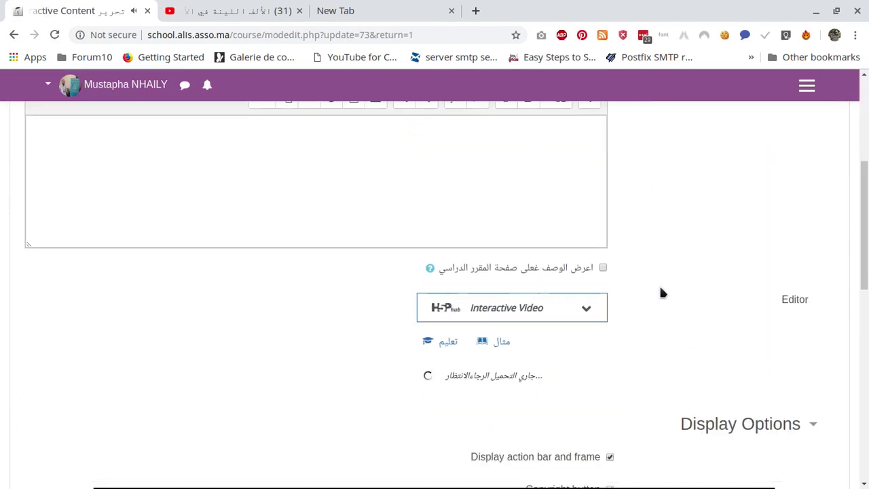
{"action": "scroll", "coordinate": [662, 293], "scroll_direction": "down", "scroll_amount": 2}
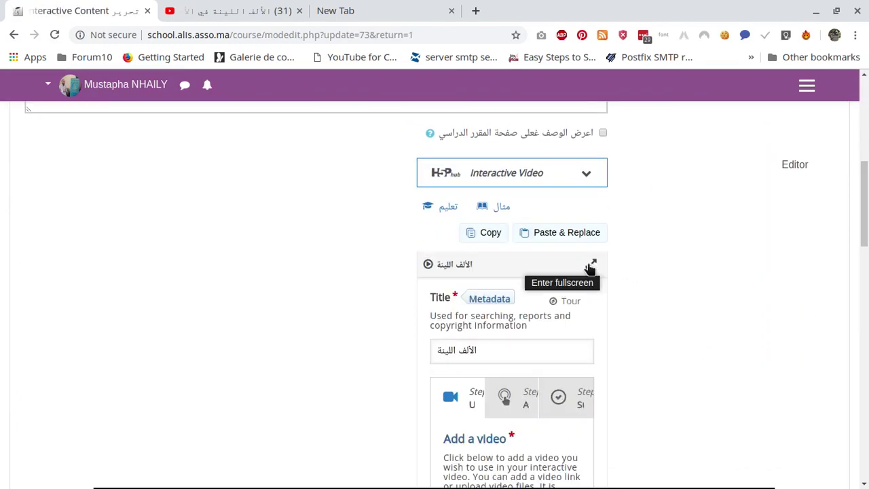
{"action": "left_click", "coordinate": [592, 265]}
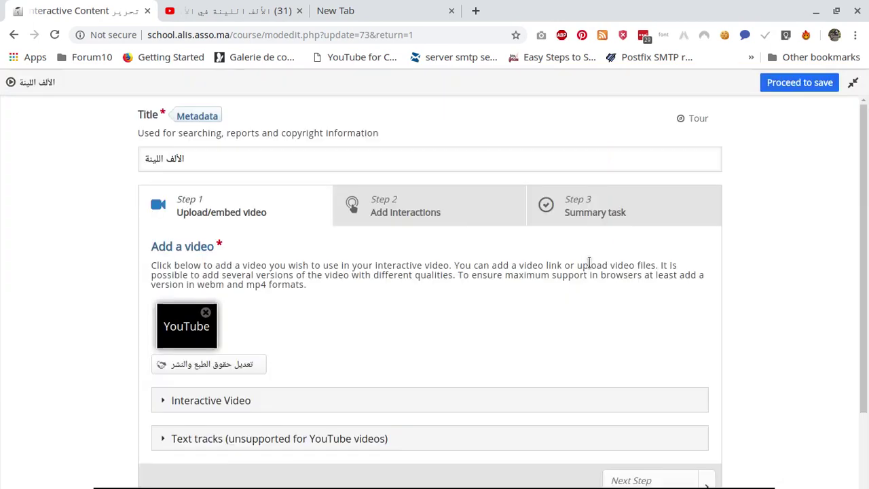
{"action": "left_click", "coordinate": [403, 210]}
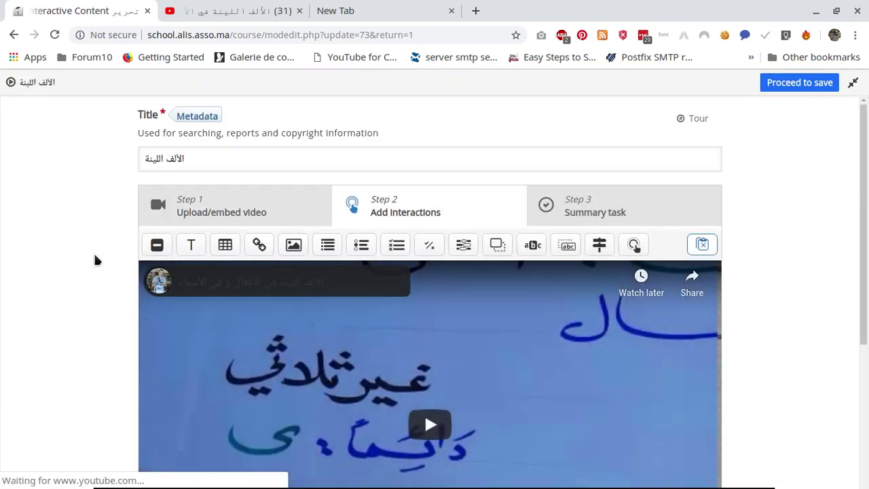
Step: Jump to the interaction marker on the video timeline and open its True/False question for editing
{"action": "scroll", "coordinate": [94, 254], "scroll_direction": "down", "scroll_amount": 3}
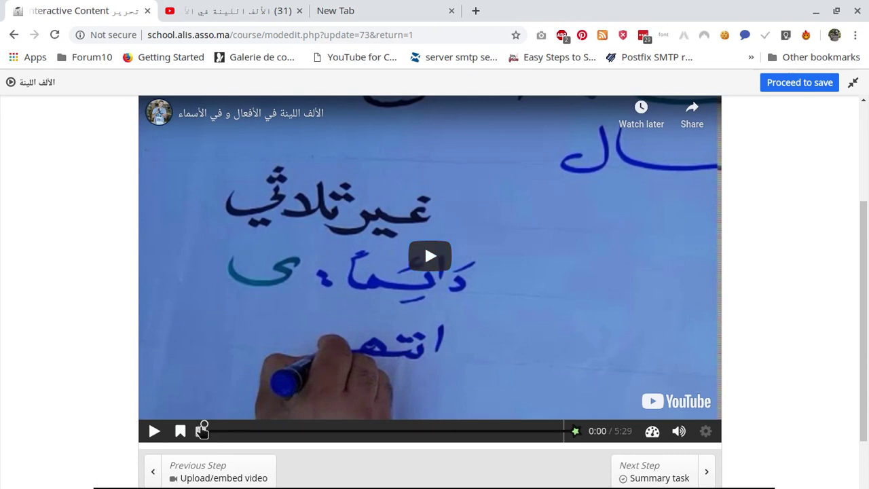
{"action": "left_click", "coordinate": [202, 429]}
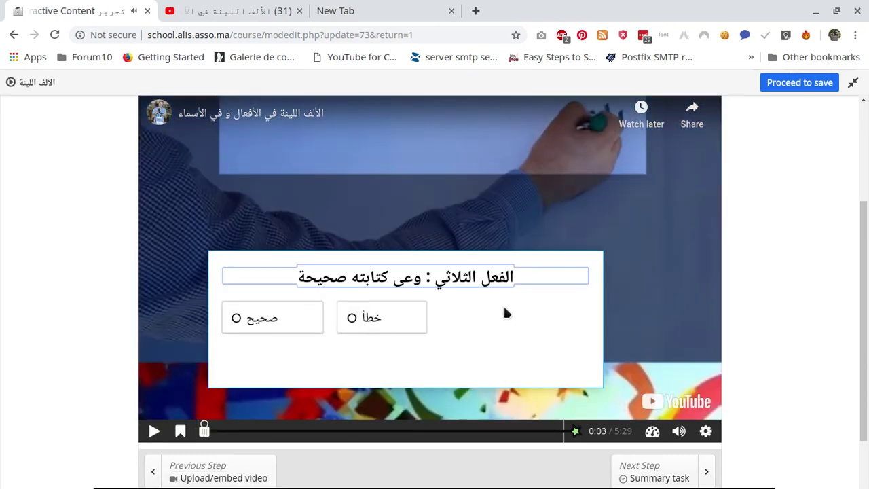
{"action": "left_click", "coordinate": [505, 309]}
{"action": "double_click", "coordinate": [504, 309]}
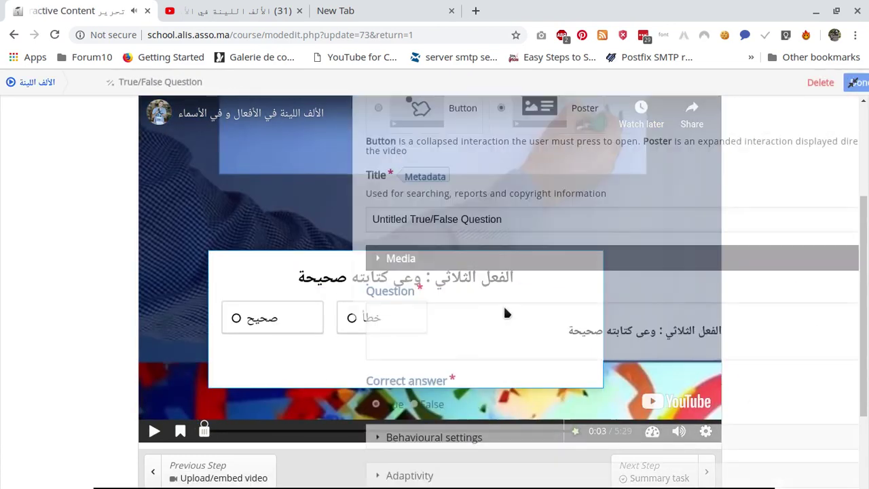
{"action": "scroll", "coordinate": [129, 271], "scroll_direction": "down", "scroll_amount": 1}
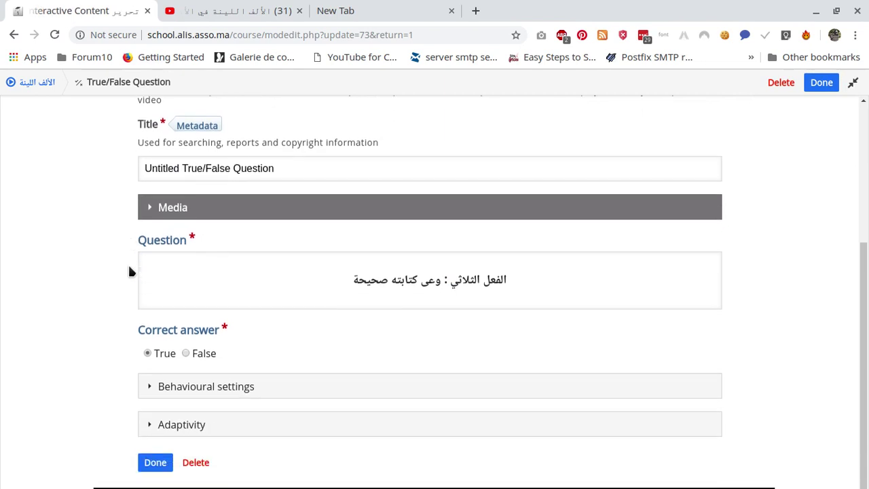
Step: Set the True/False question's display time to 3:03.304 for both start and end, and finish editing the question
{"action": "scroll", "coordinate": [128, 263], "scroll_direction": "up", "scroll_amount": 3}
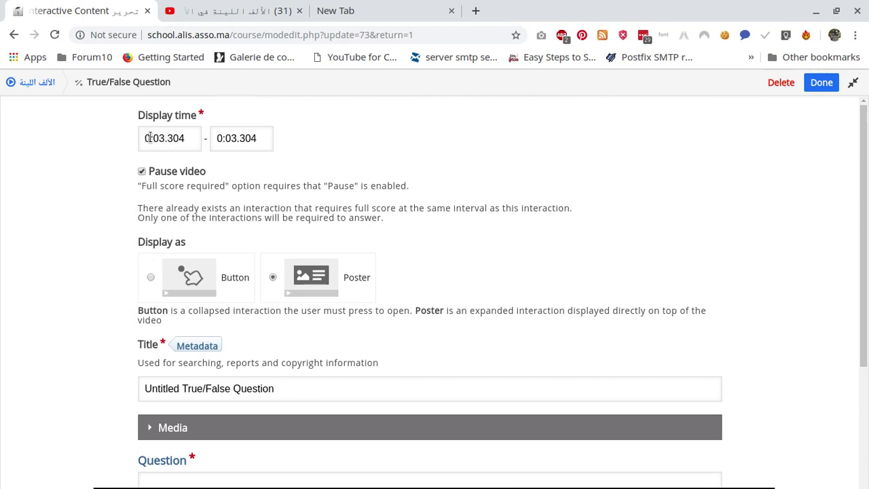
{"action": "left_click", "coordinate": [148, 140]}
{"action": "key", "text": "BackSpace"}
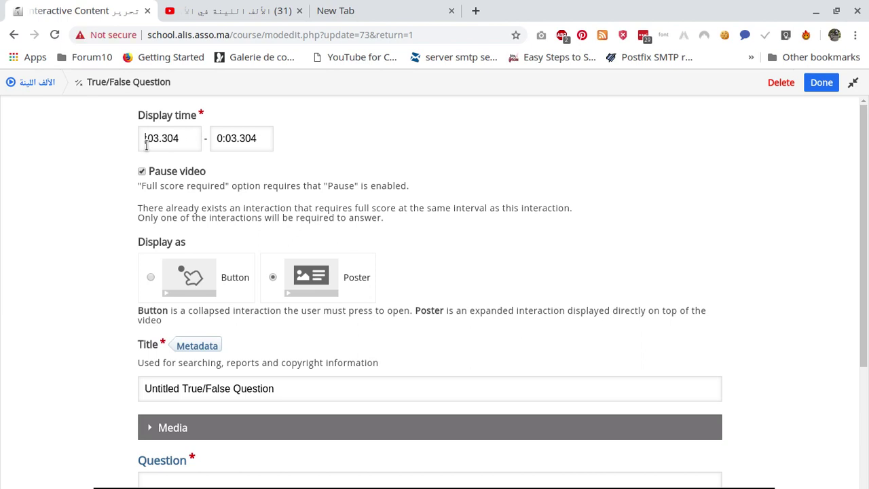
{"action": "type", "text": "4"}
{"action": "key", "text": "BackSpace"}
{"action": "type", "text": "3"}
{"action": "left_click", "coordinate": [222, 140]}
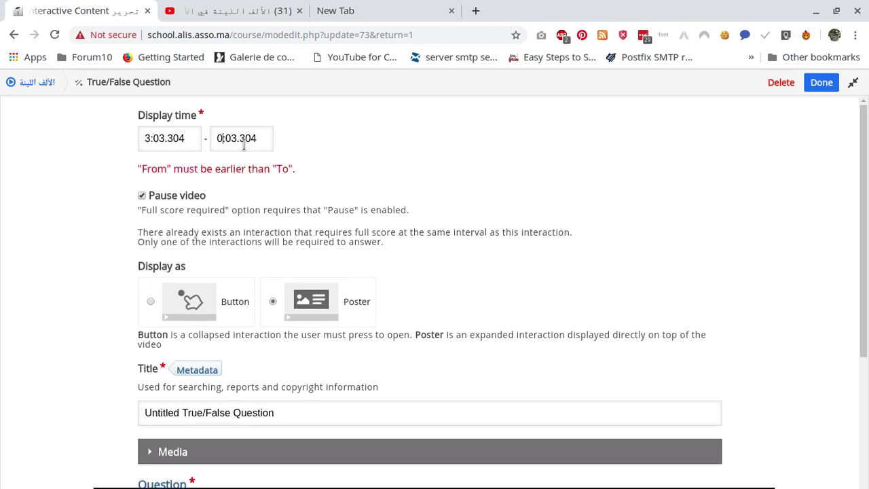
{"action": "key", "text": "BackSpace"}
{"action": "type", "text": "3"}
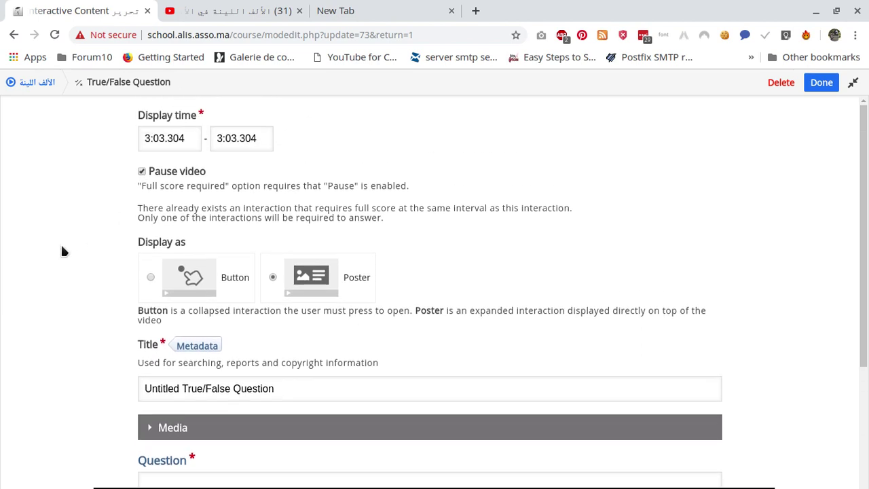
{"action": "left_click", "coordinate": [822, 82]}
Step: In the Interactive Video interaction translations, set the default label for the adaptivity seek button to تابع
{"action": "scroll", "coordinate": [52, 249], "scroll_direction": "down", "scroll_amount": 4}
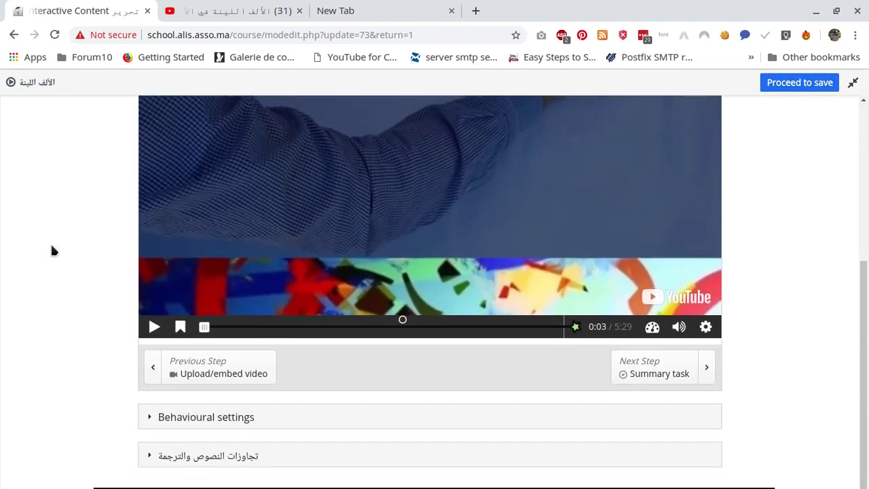
{"action": "left_click", "coordinate": [150, 451]}
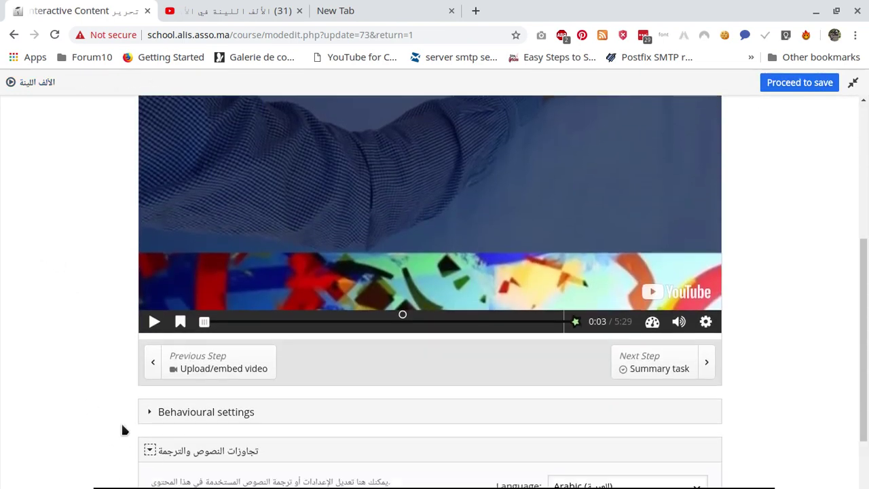
{"action": "scroll", "coordinate": [120, 425], "scroll_direction": "down", "scroll_amount": 2}
{"action": "left_click", "coordinate": [173, 392]}
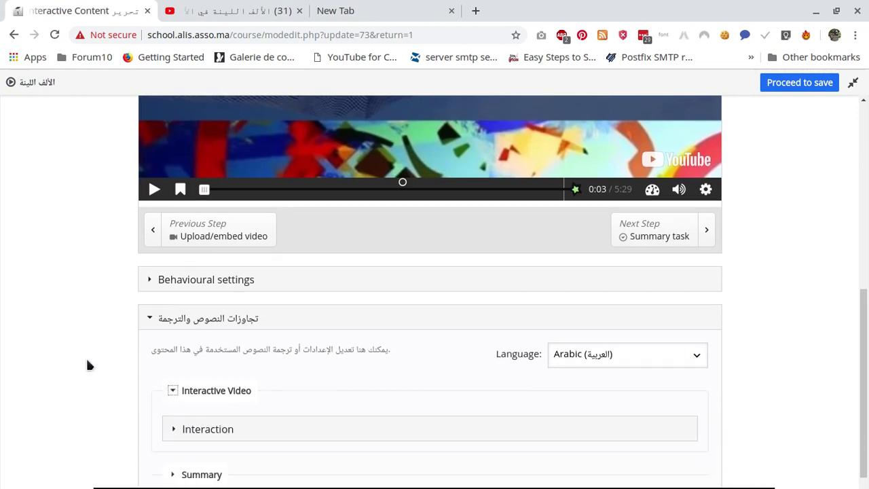
{"action": "scroll", "coordinate": [86, 360], "scroll_direction": "down", "scroll_amount": 1}
{"action": "left_click", "coordinate": [174, 371]}
{"action": "scroll", "coordinate": [58, 351], "scroll_direction": "down", "scroll_amount": 5}
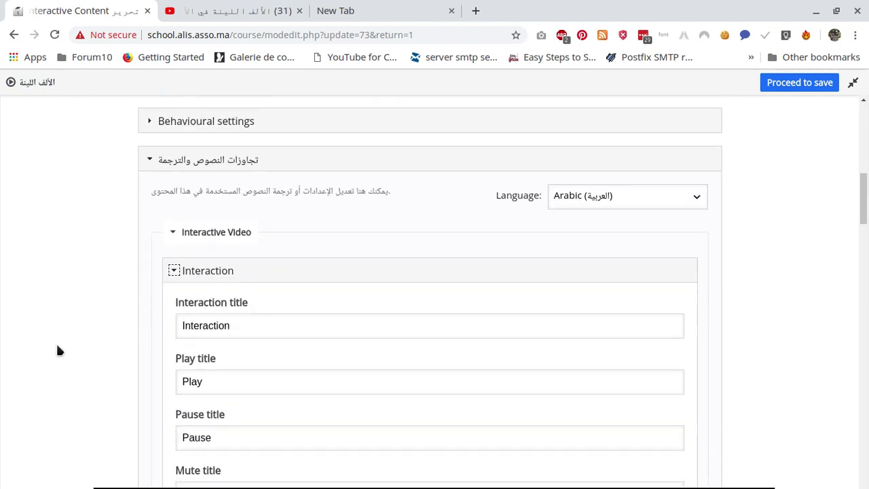
{"action": "scroll", "coordinate": [58, 351], "scroll_direction": "down", "scroll_amount": 6}
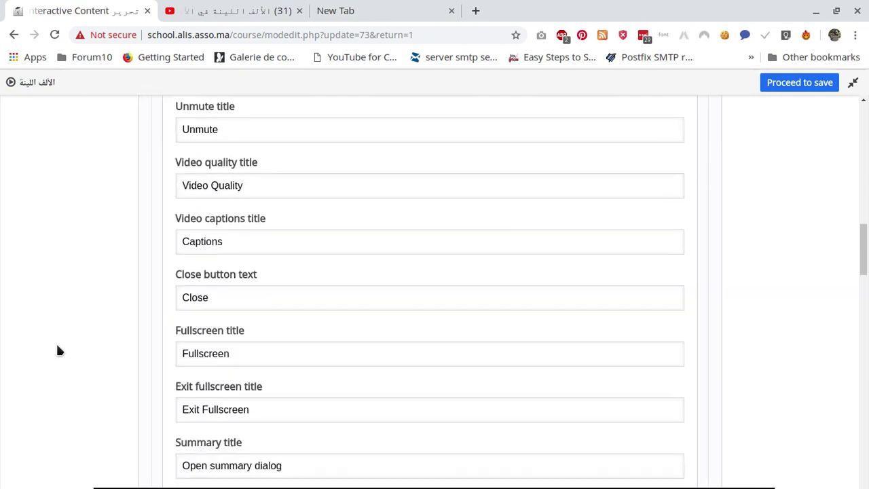
{"action": "scroll", "coordinate": [58, 350], "scroll_direction": "down", "scroll_amount": 2}
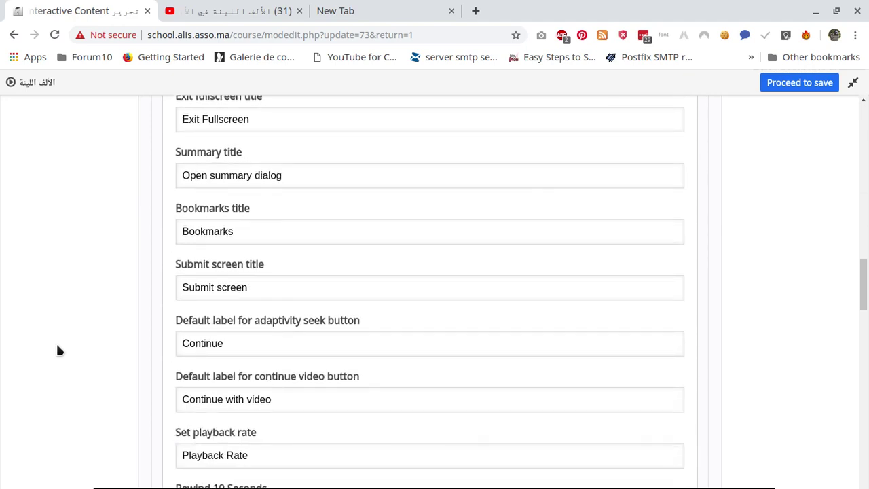
{"action": "double_click", "coordinate": [243, 348]}
{"action": "type", "text": "تابع"}
Step: Examine the remaining Interactive Video interface labels, from the continue button text to the submit screen messages
{"action": "scroll", "coordinate": [129, 362], "scroll_direction": "down", "scroll_amount": 2}
{"action": "scroll", "coordinate": [129, 361], "scroll_direction": "down", "scroll_amount": 3}
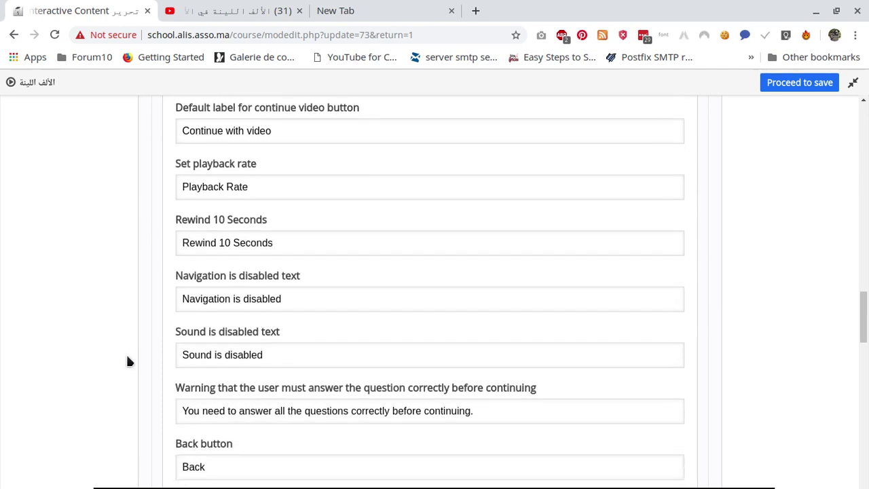
{"action": "scroll", "coordinate": [130, 361], "scroll_direction": "down", "scroll_amount": 3}
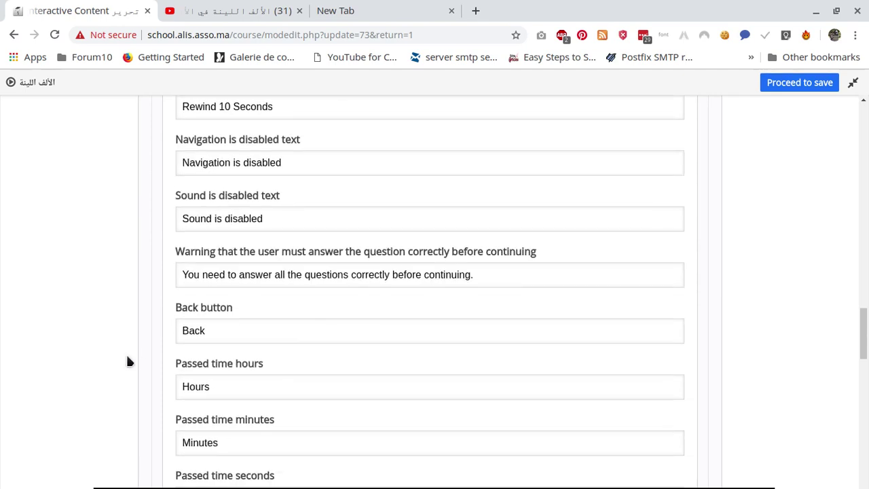
{"action": "scroll", "coordinate": [129, 362], "scroll_direction": "down", "scroll_amount": 2}
{"action": "scroll", "coordinate": [129, 361], "scroll_direction": "down", "scroll_amount": 3}
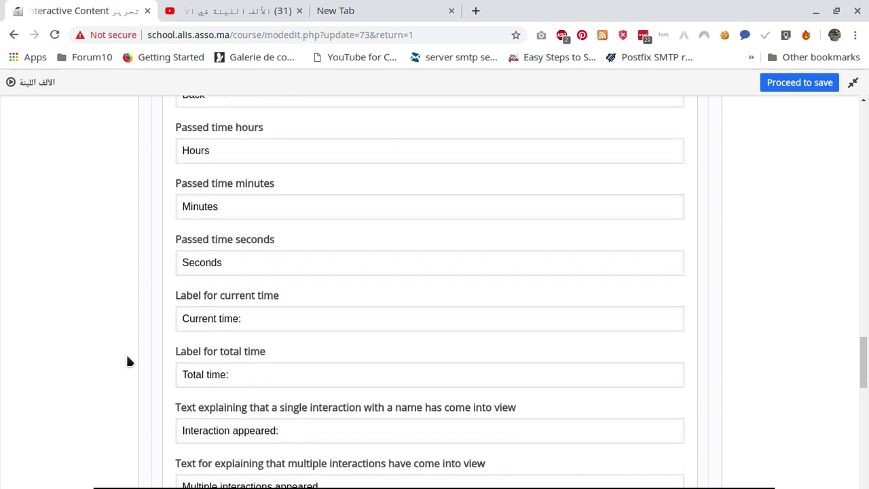
{"action": "scroll", "coordinate": [127, 360], "scroll_direction": "down", "scroll_amount": 3}
{"action": "scroll", "coordinate": [127, 360], "scroll_direction": "down", "scroll_amount": 2}
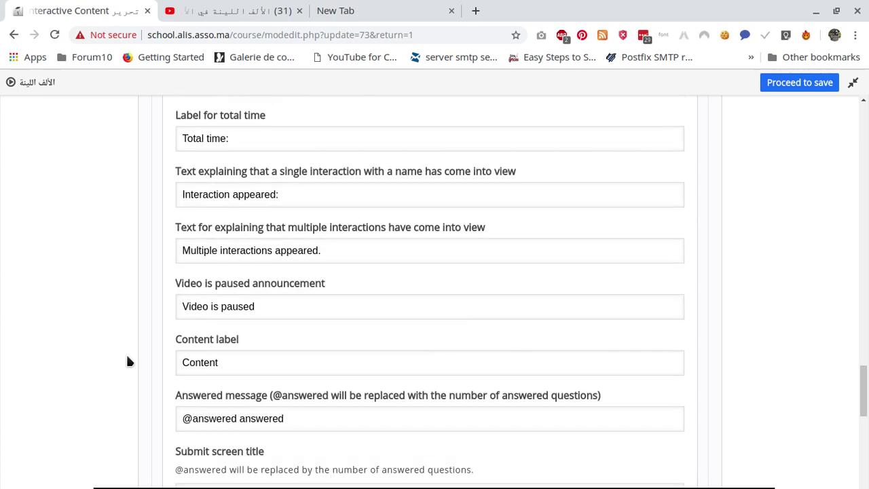
{"action": "scroll", "coordinate": [127, 360], "scroll_direction": "down", "scroll_amount": 3}
{"action": "scroll", "coordinate": [120, 340], "scroll_direction": "down", "scroll_amount": 2}
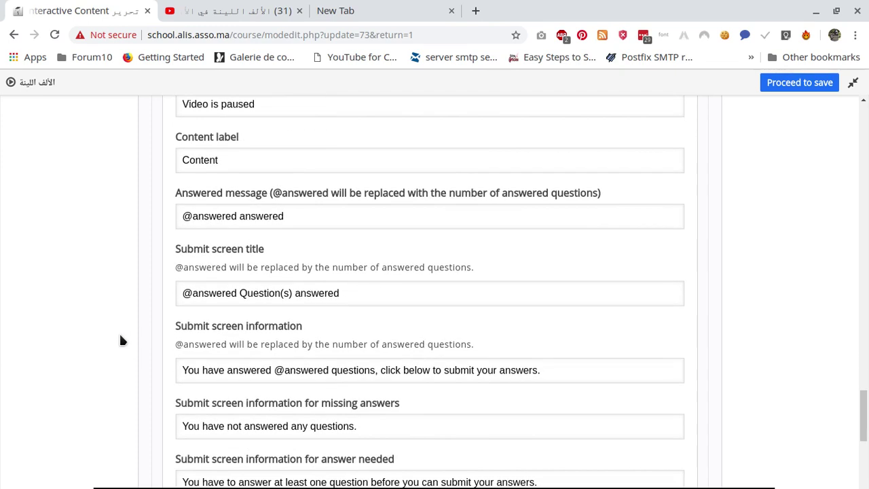
{"action": "scroll", "coordinate": [120, 340], "scroll_direction": "up", "scroll_amount": 15}
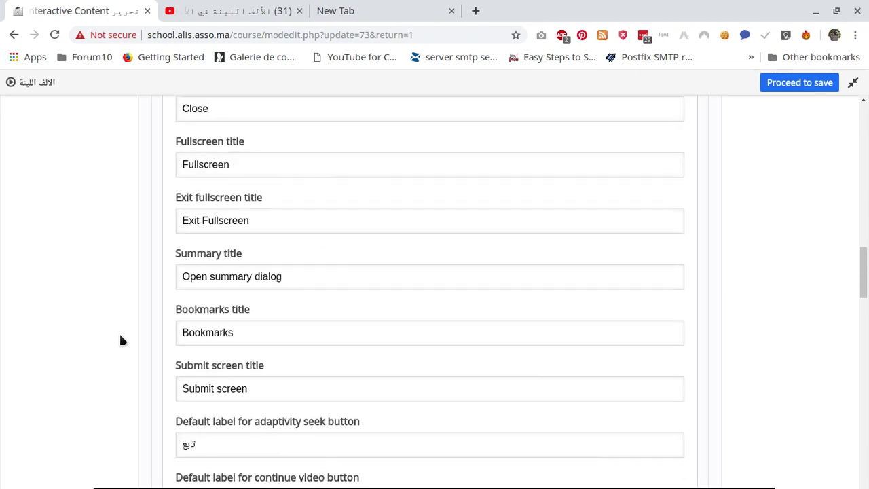
{"action": "scroll", "coordinate": [120, 340], "scroll_direction": "up", "scroll_amount": 9}
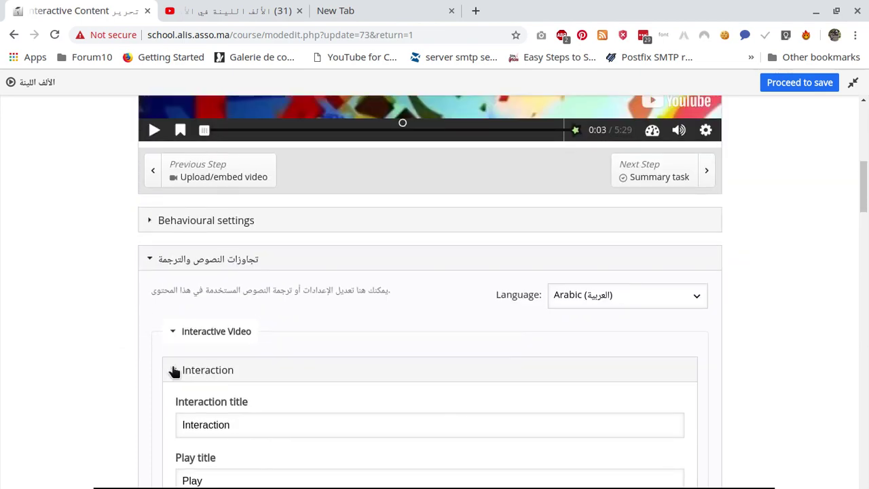
Step: Collapse the Interactive Video translations, leave the full-screen editor, and save and display the activity
{"action": "left_click", "coordinate": [173, 369]}
{"action": "left_click", "coordinate": [172, 332]}
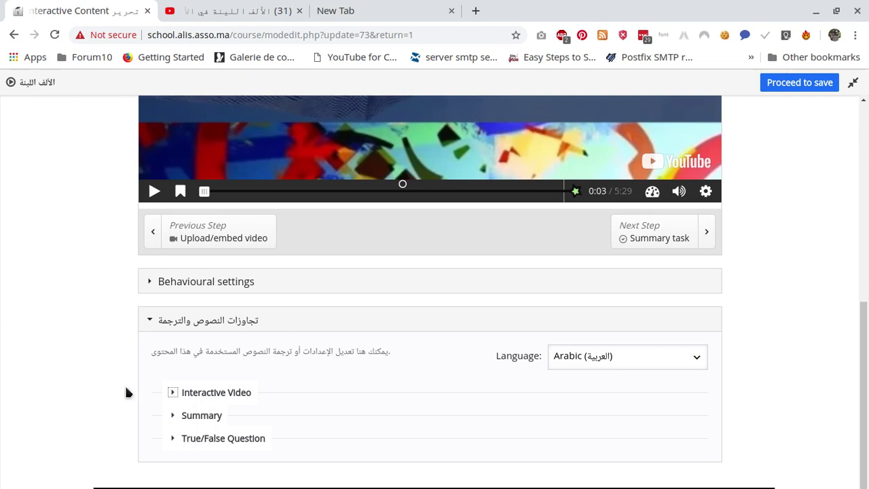
{"action": "left_click", "coordinate": [800, 82]}
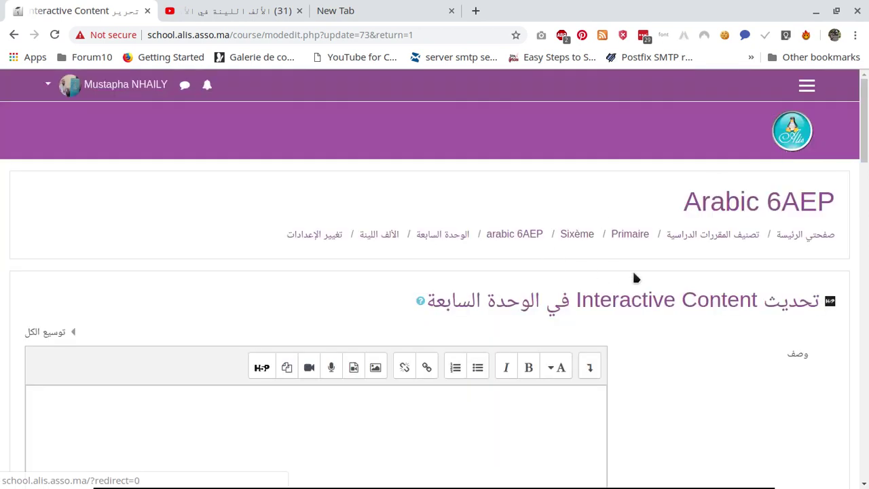
{"action": "scroll", "coordinate": [662, 269], "scroll_direction": "down", "scroll_amount": 13}
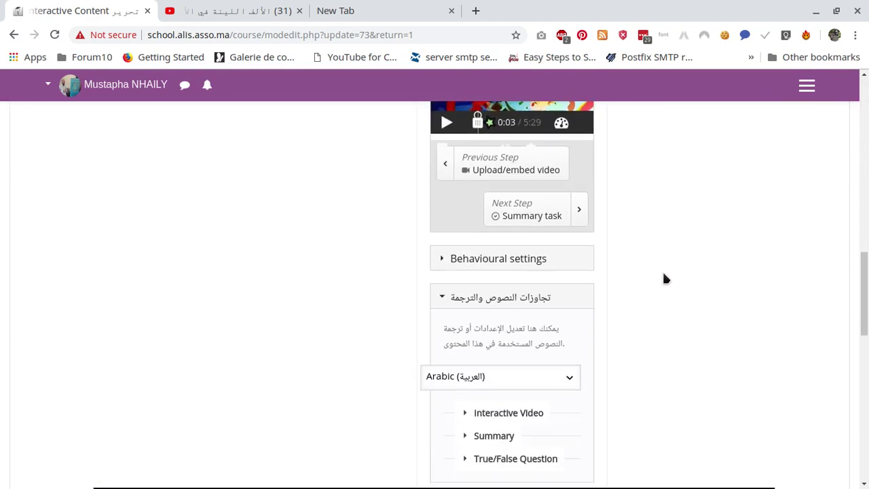
{"action": "scroll", "coordinate": [662, 269], "scroll_direction": "down", "scroll_amount": 10}
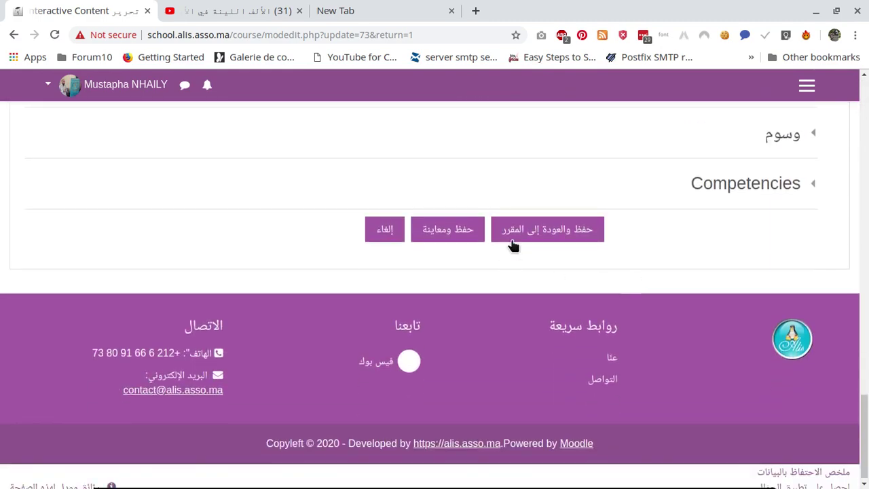
{"action": "left_click", "coordinate": [446, 239]}
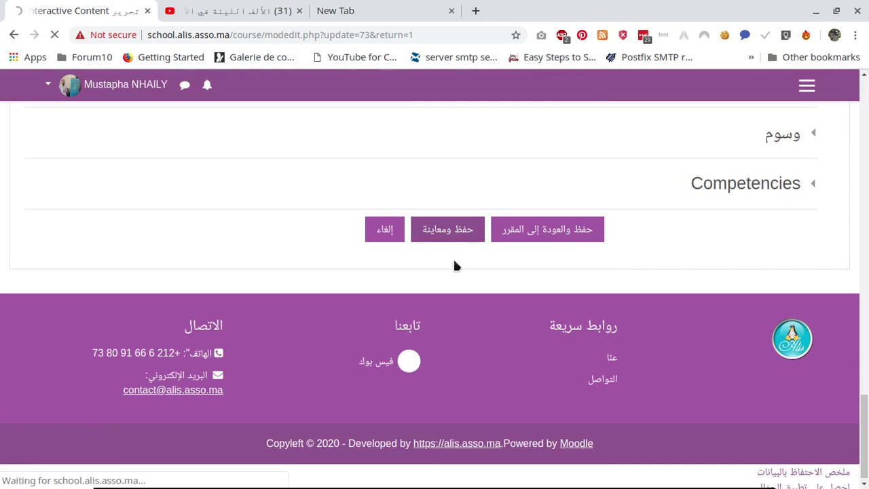
{"action": "scroll", "coordinate": [456, 265], "scroll_direction": "up", "scroll_amount": 2}
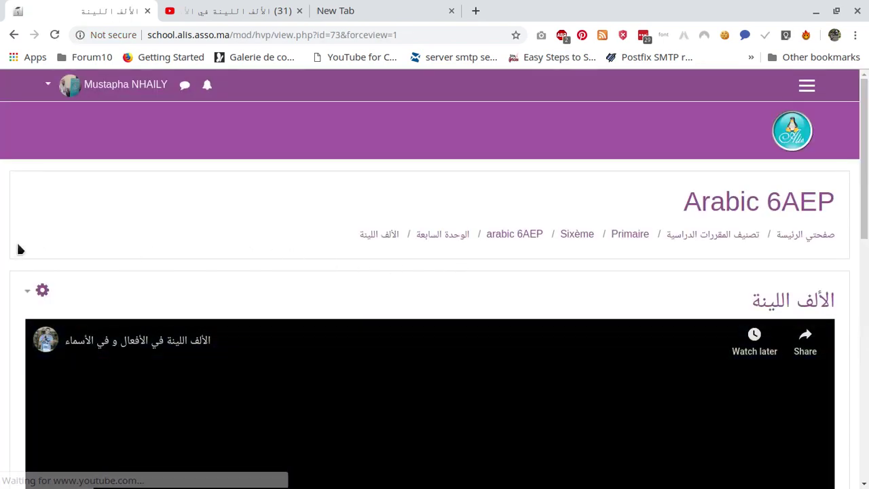
Step: Skip the video playback forward in stages to just before the interaction marker and let the True/False question appear
{"action": "scroll", "coordinate": [17, 248], "scroll_direction": "down", "scroll_amount": 6}
{"action": "scroll", "coordinate": [16, 253], "scroll_direction": "up", "scroll_amount": 1}
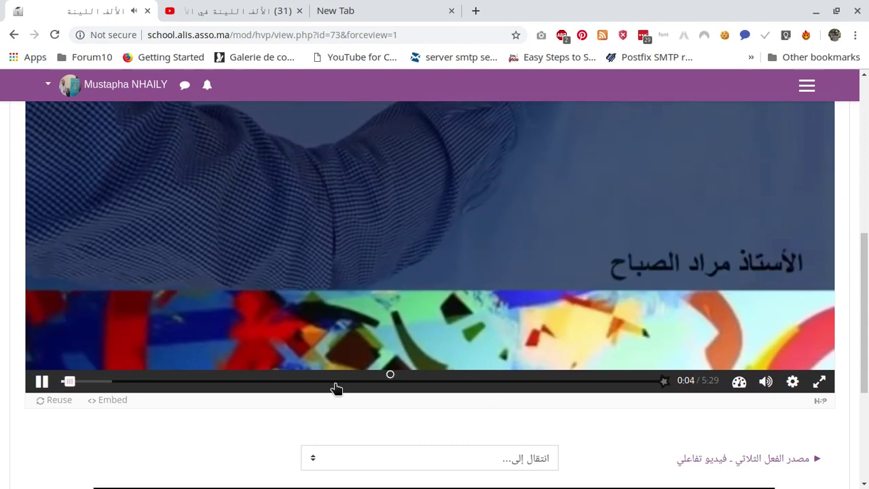
{"action": "left_click", "coordinate": [303, 383]}
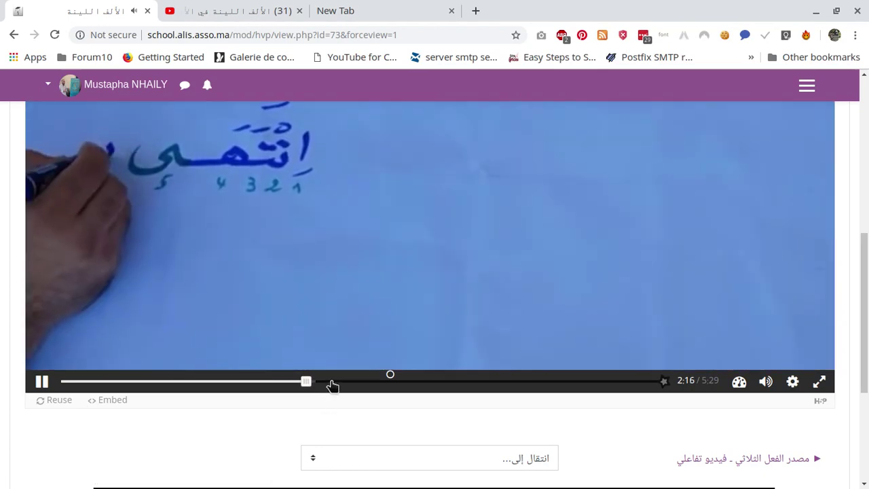
{"action": "left_click", "coordinate": [332, 382]}
{"action": "left_click", "coordinate": [356, 384]}
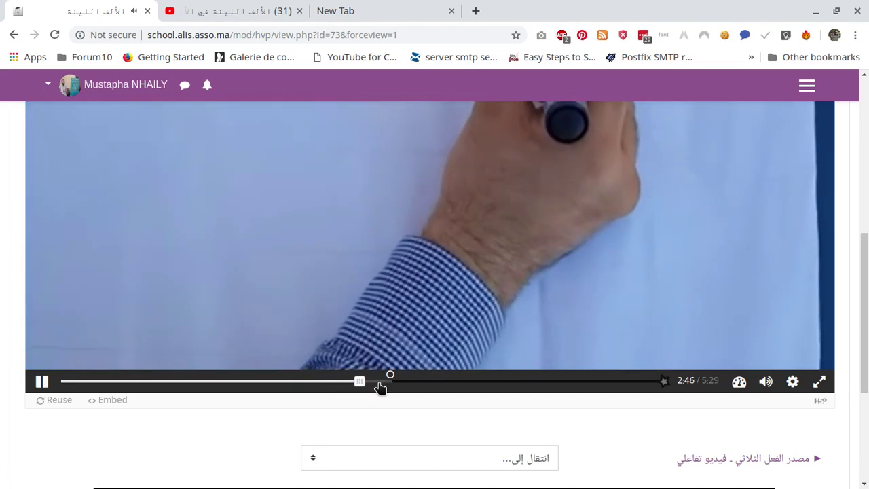
{"action": "left_click", "coordinate": [383, 383]}
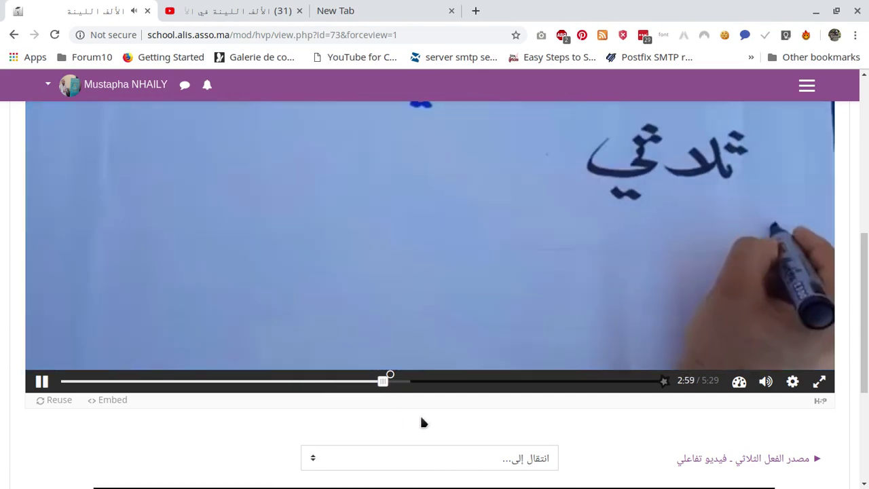
{"action": "scroll", "coordinate": [845, 368], "scroll_direction": "up", "scroll_amount": 2}
{"action": "scroll", "coordinate": [844, 368], "scroll_direction": "down", "scroll_amount": 1}
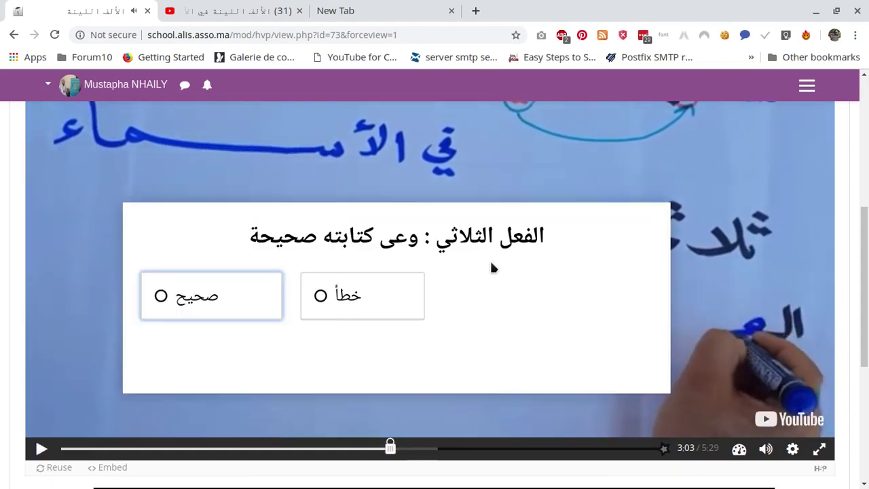
Step: Answer the question with خطأ, review the feedback, follow مراجعة الفيديو back to the earlier passage and pause playback
{"action": "left_click", "coordinate": [343, 297]}
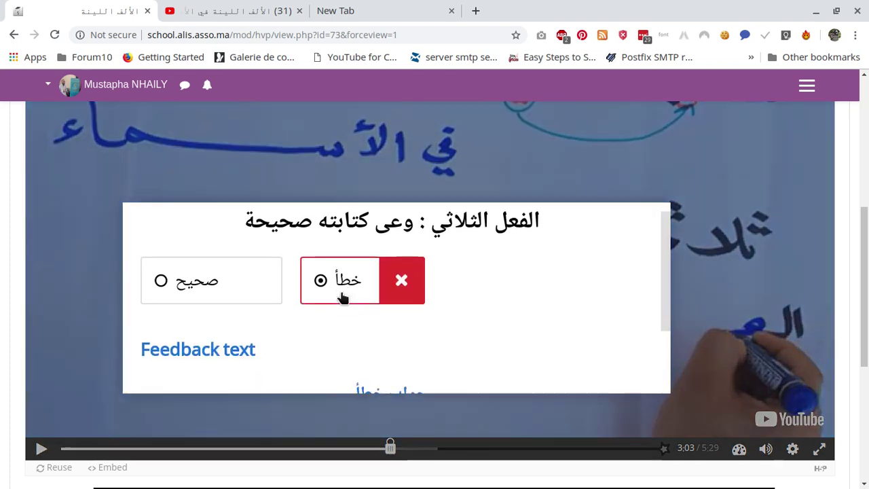
{"action": "scroll", "coordinate": [445, 267], "scroll_direction": "up", "scroll_amount": 2}
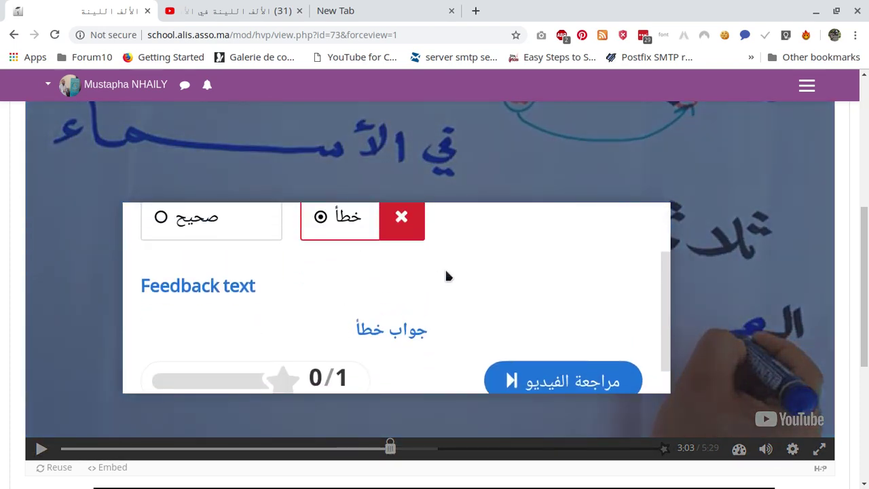
{"action": "scroll", "coordinate": [443, 326], "scroll_direction": "down", "scroll_amount": 3}
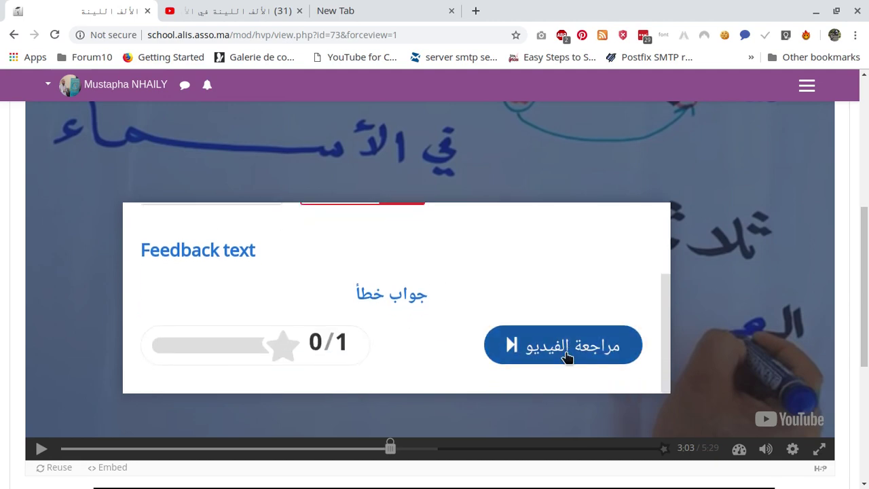
{"action": "left_click", "coordinate": [562, 354]}
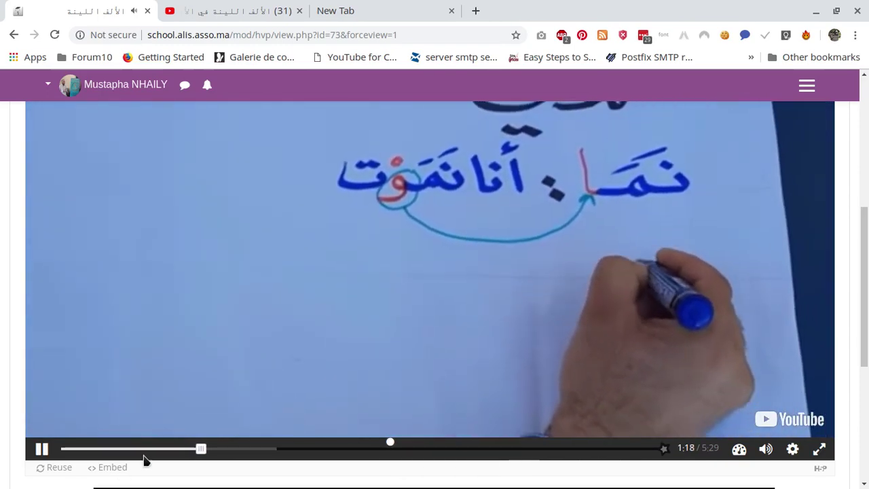
{"action": "left_click", "coordinate": [41, 449]}
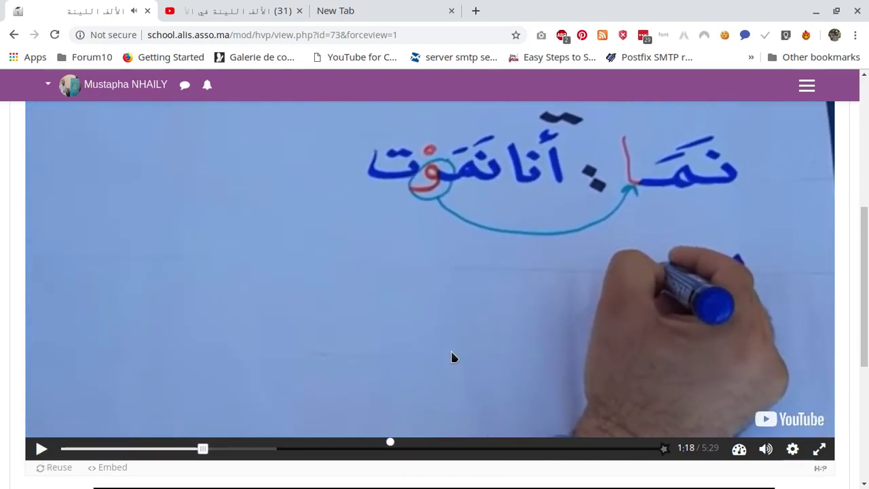
Step: Open the settings of the الألف اللينة activity for editing and expand its Interactive Video editor to full screen
{"action": "scroll", "coordinate": [453, 358], "scroll_direction": "up", "scroll_amount": 4}
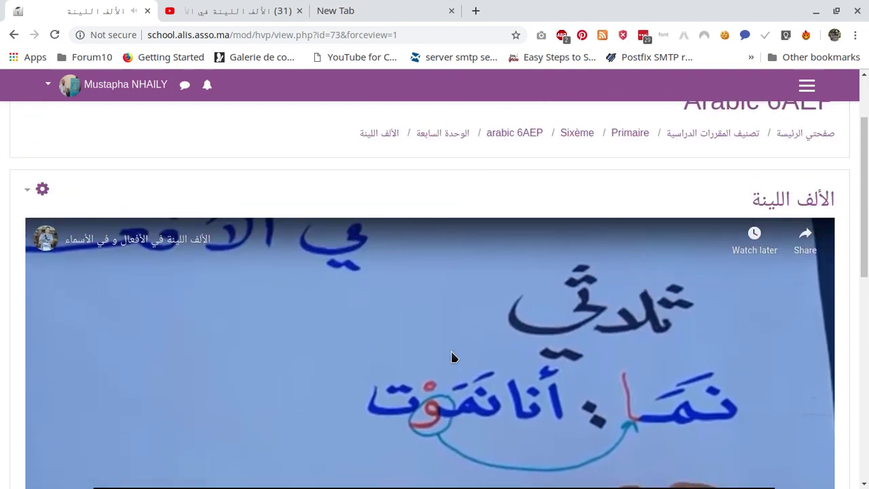
{"action": "left_click", "coordinate": [29, 196]}
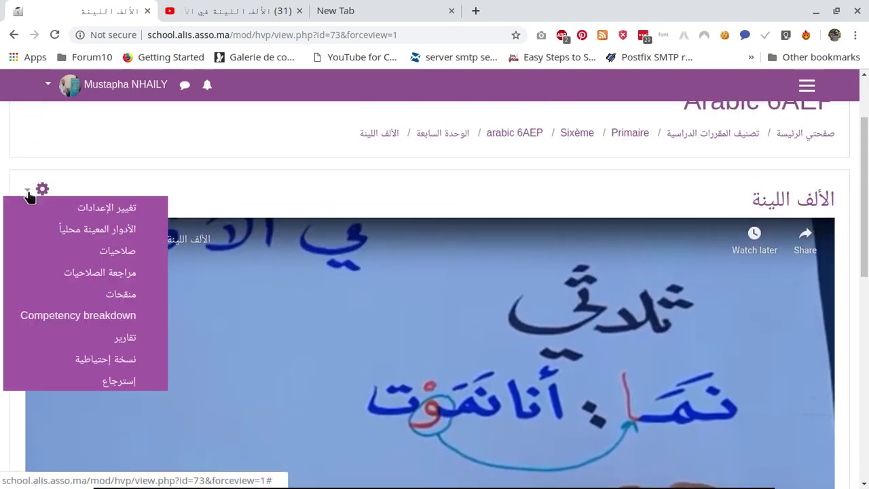
{"action": "left_click", "coordinate": [97, 207]}
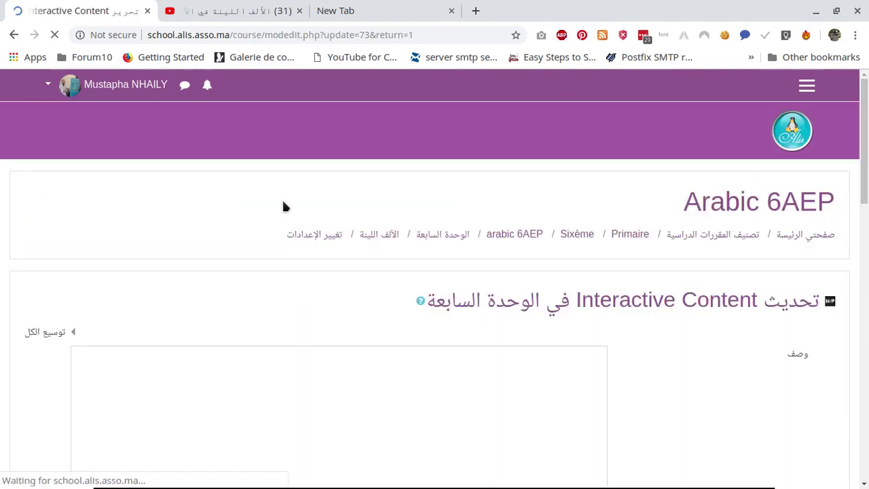
{"action": "scroll", "coordinate": [663, 325], "scroll_direction": "down", "scroll_amount": 3}
{"action": "scroll", "coordinate": [666, 330], "scroll_direction": "down", "scroll_amount": 4}
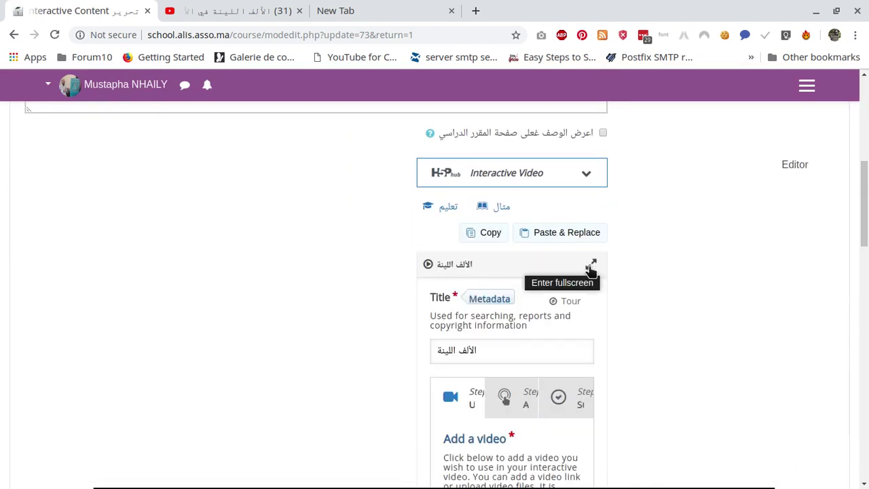
{"action": "left_click", "coordinate": [590, 264]}
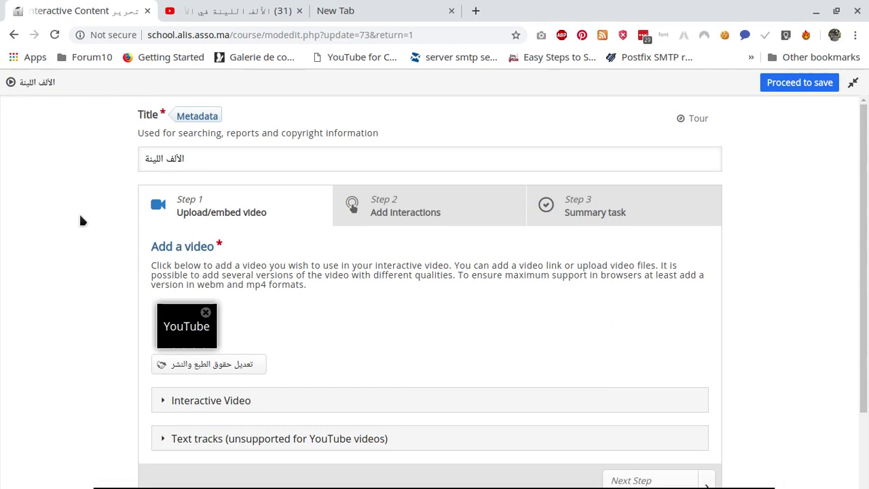
Step: Go to the Add interactions stage and move the video playback to the existing True/False question's marker at 3:03
{"action": "scroll", "coordinate": [80, 221], "scroll_direction": "down", "scroll_amount": 1}
{"action": "scroll", "coordinate": [80, 221], "scroll_direction": "down", "scroll_amount": 1}
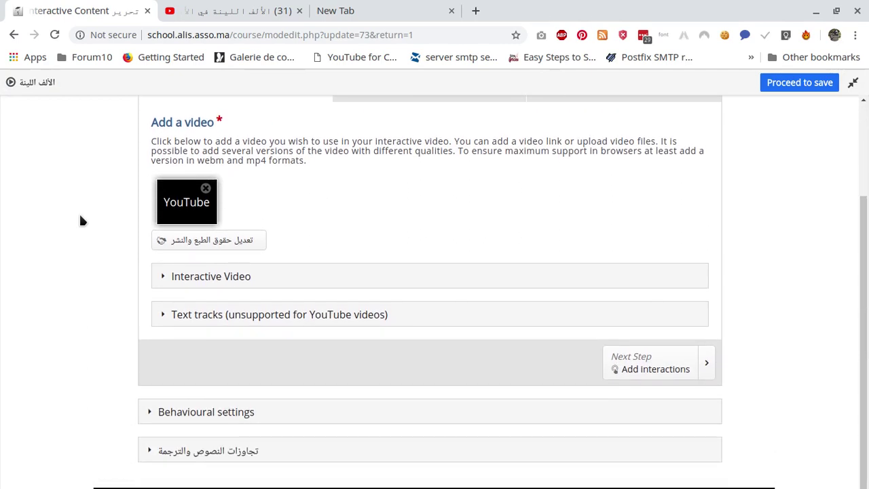
{"action": "scroll", "coordinate": [80, 221], "scroll_direction": "up", "scroll_amount": 2}
{"action": "left_click", "coordinate": [390, 180]}
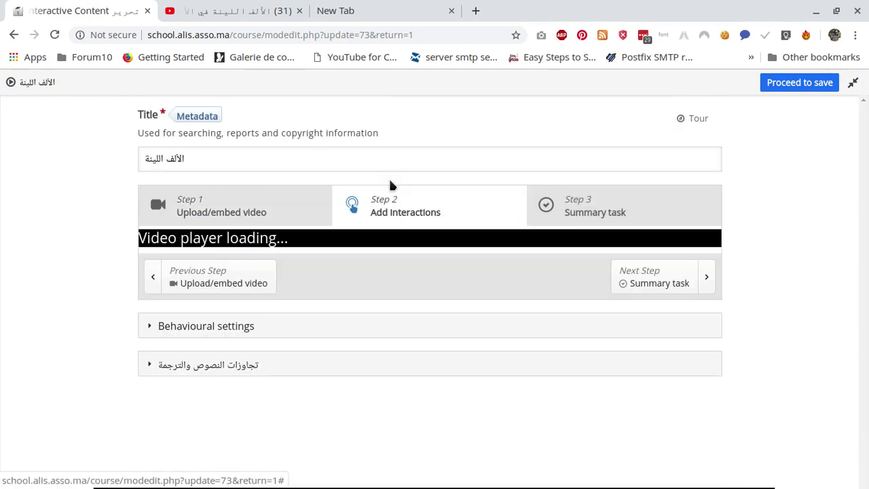
{"action": "scroll", "coordinate": [88, 252], "scroll_direction": "down", "scroll_amount": 2}
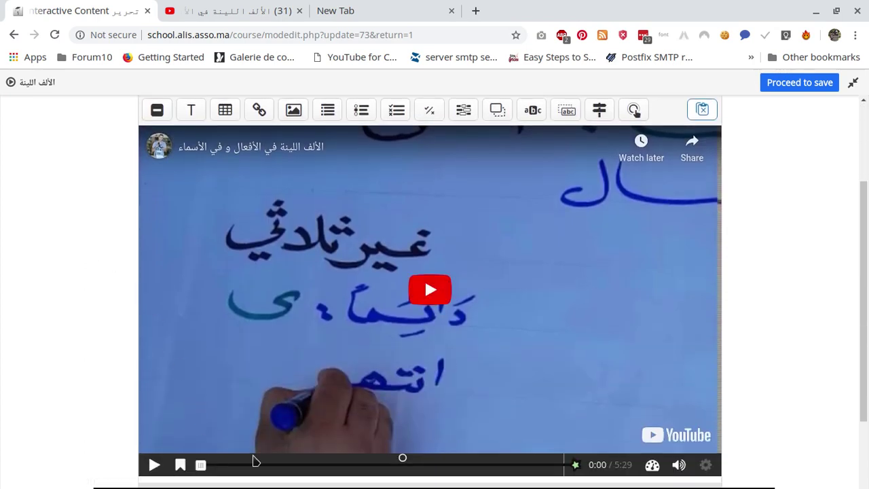
{"action": "left_click", "coordinate": [403, 462]}
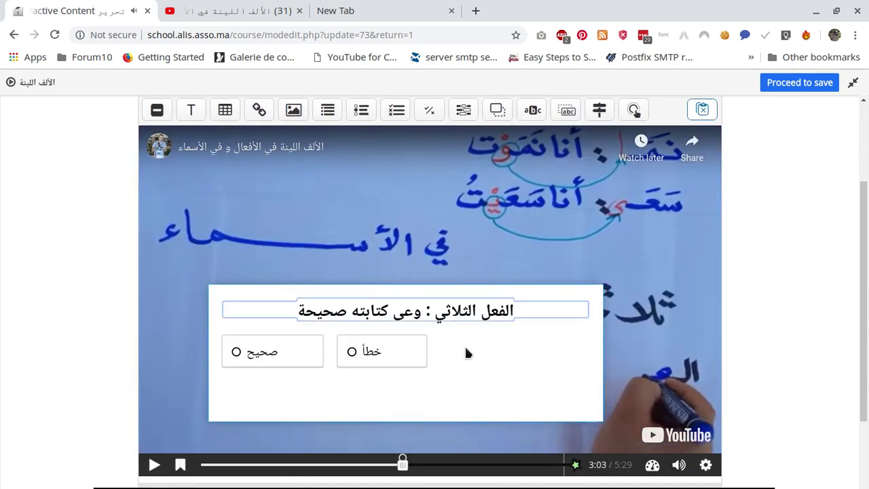
Step: Add a Drag and Drop interaction at the current video position and look through its display, background image, task size and feedback settings
{"action": "left_click", "coordinate": [496, 110]}
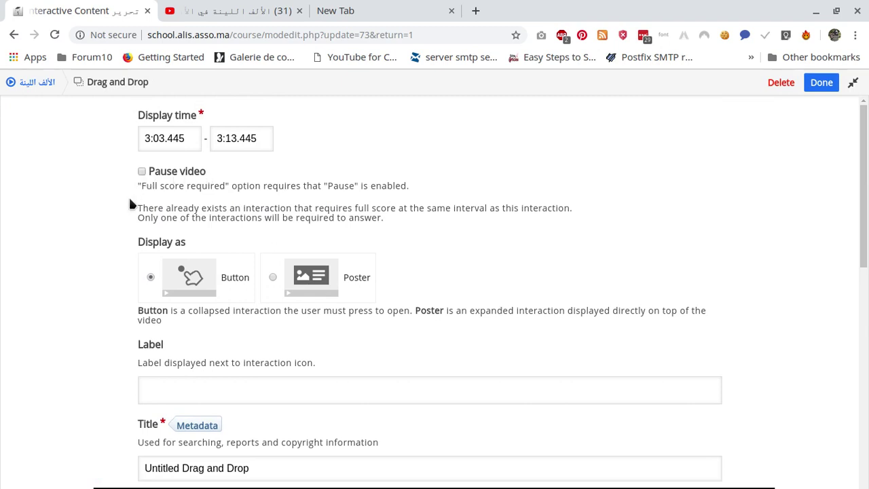
{"action": "scroll", "coordinate": [184, 238], "scroll_direction": "down", "scroll_amount": 5}
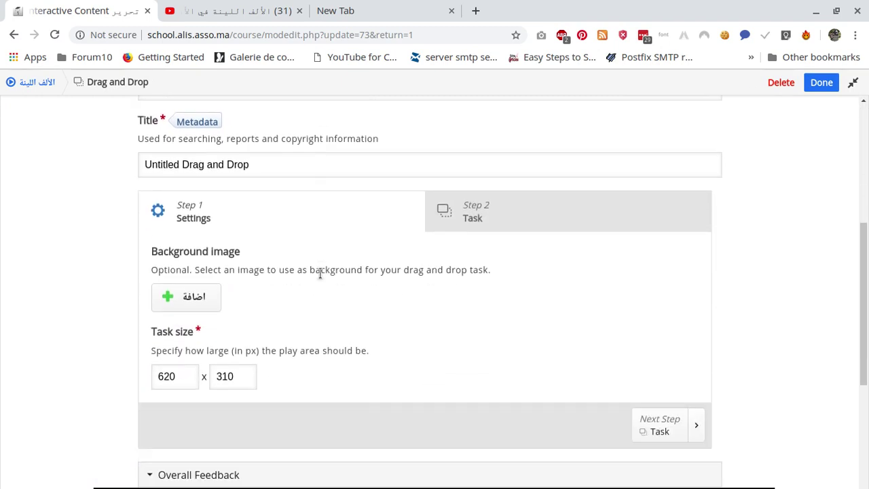
{"action": "scroll", "coordinate": [320, 273], "scroll_direction": "down", "scroll_amount": 2}
{"action": "scroll", "coordinate": [321, 278], "scroll_direction": "up", "scroll_amount": 4}
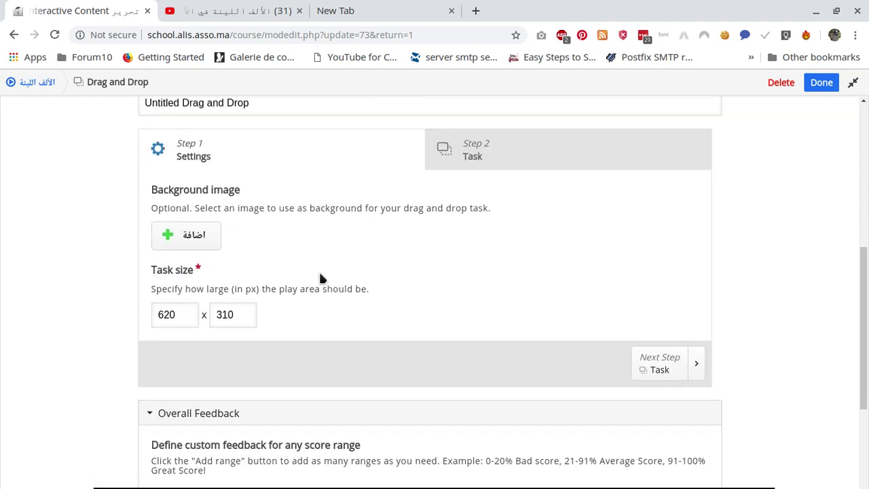